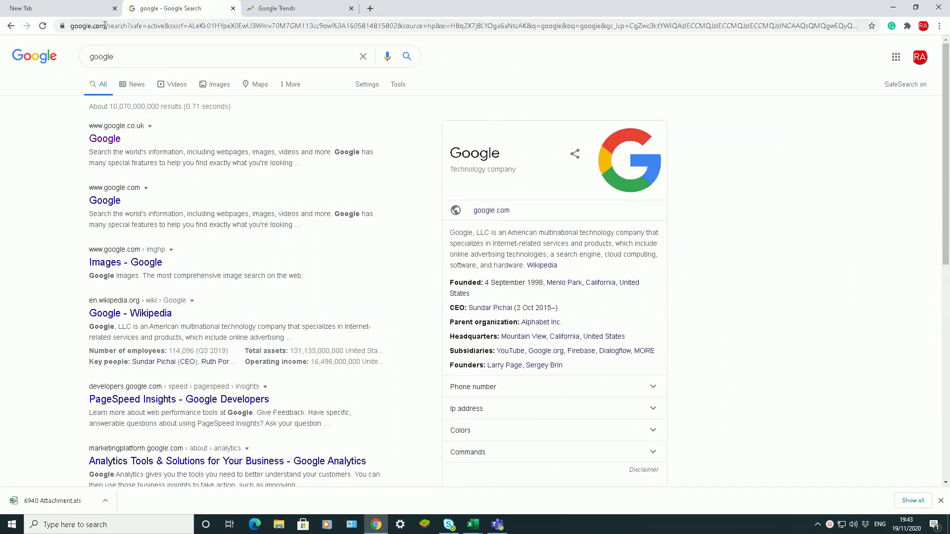
Open the Settings menu on the Google results page for 'google'.
left_click(363, 87)
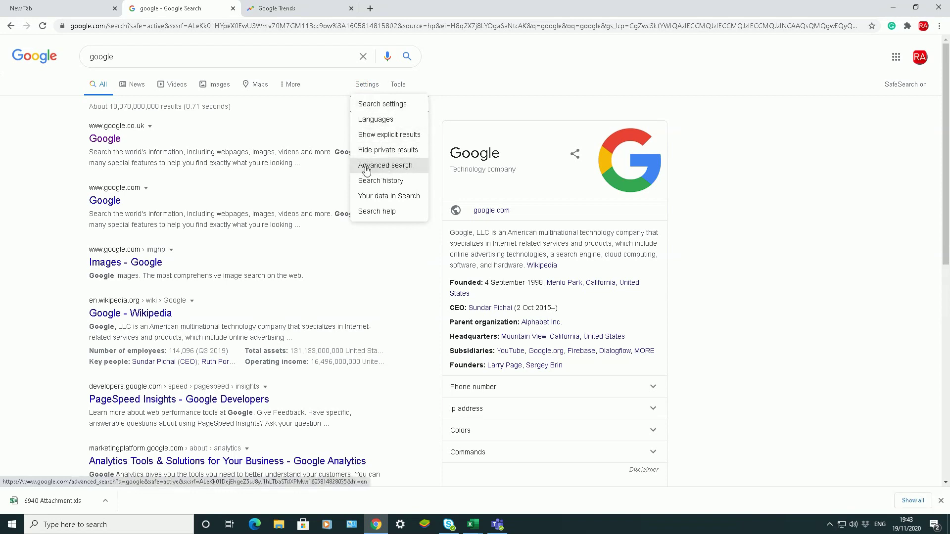
Open Advanced Search and visit the exact-phrase, any-words, excluded-words and number-range fields.
left_click(391, 168)
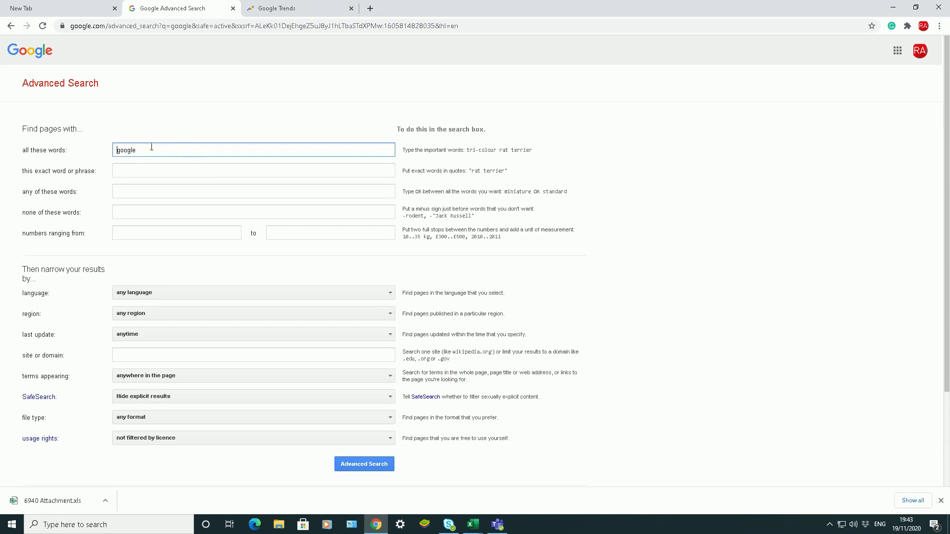
left_click(139, 168)
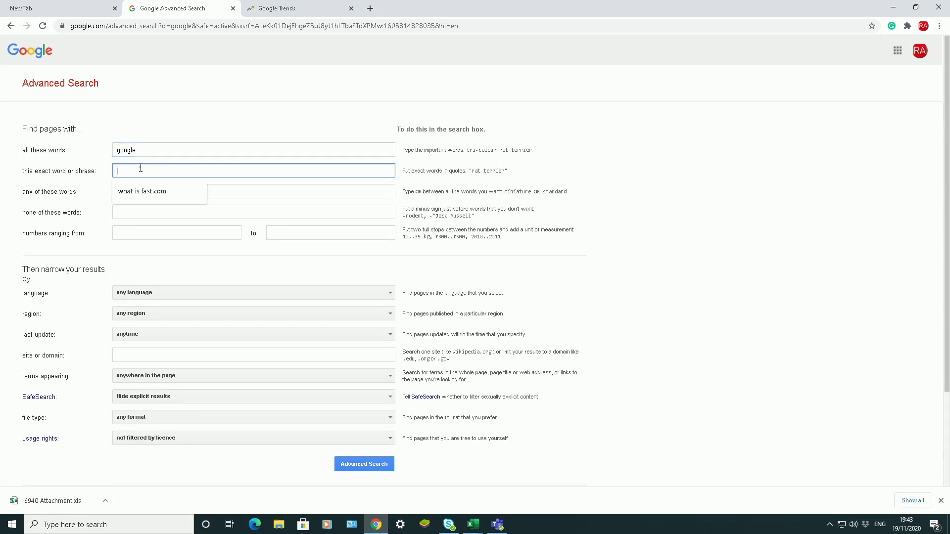
left_click(43, 211)
left_click(129, 192)
left_click(120, 213)
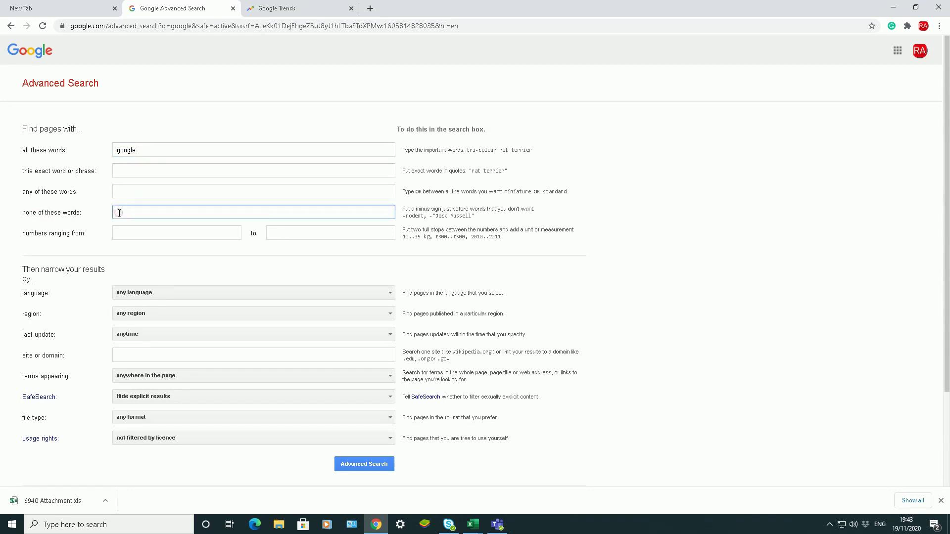
left_click(129, 236)
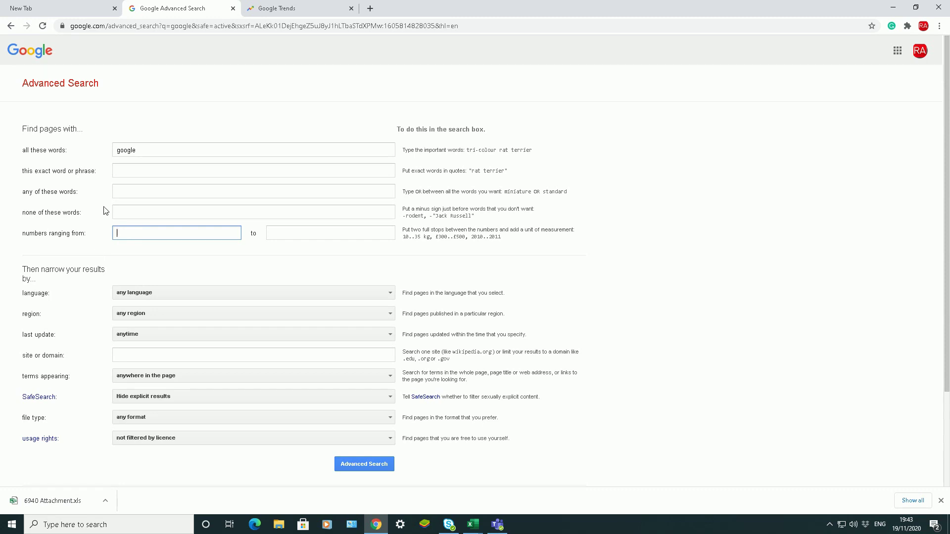
Delete 'google' from 'all these words' and switch to the Google Trends tab.
double_click(142, 146)
key("BackSpace")
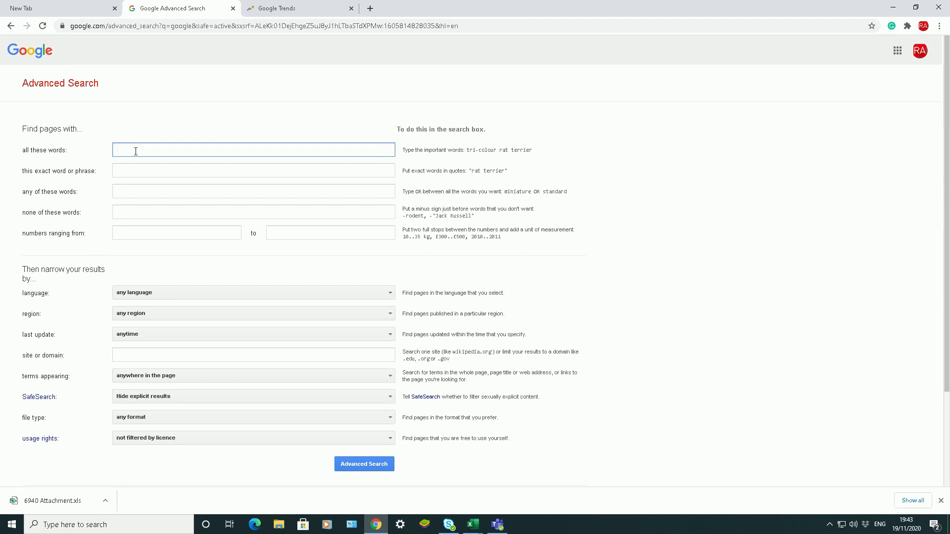
left_click(261, 7)
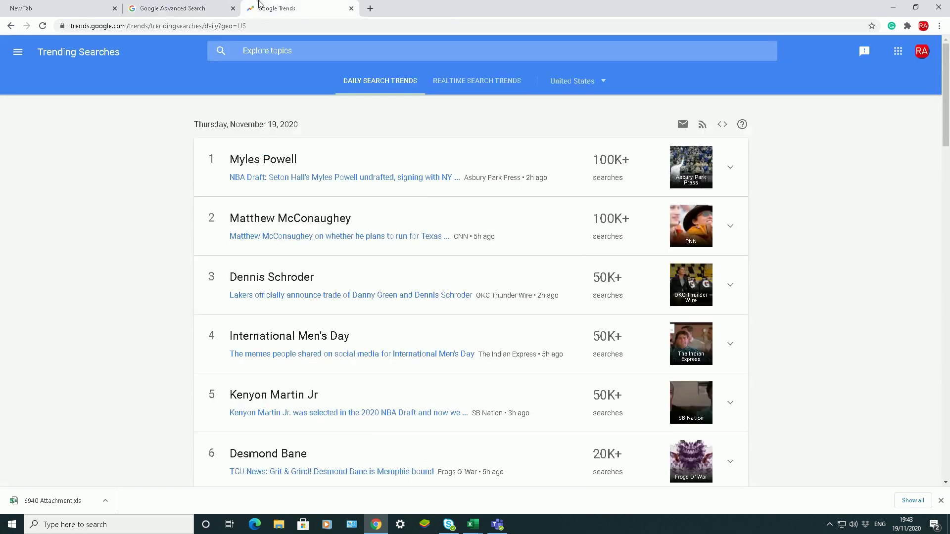
Scroll Trending Searches down to International Men's Day, then return to Advanced Search.
scroll(174, 274, "down", 1)
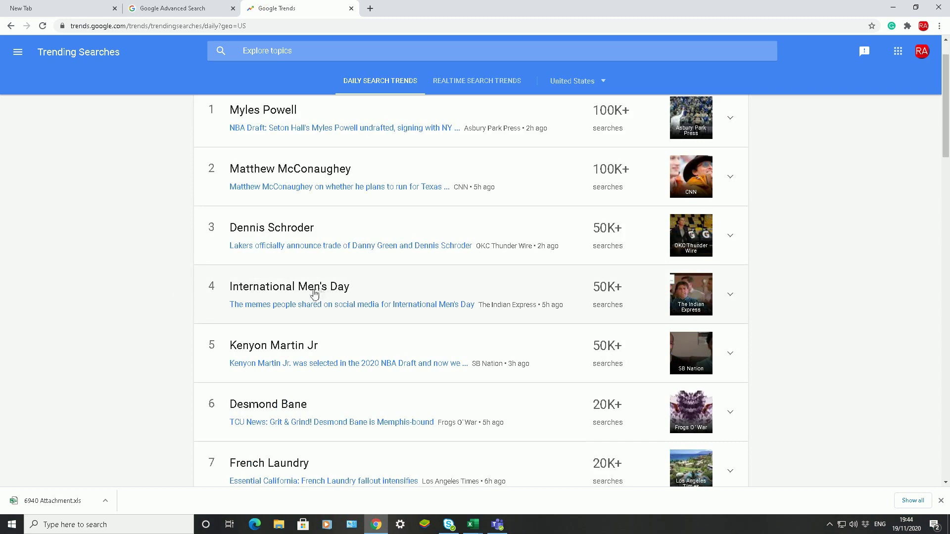
left_click(196, 6)
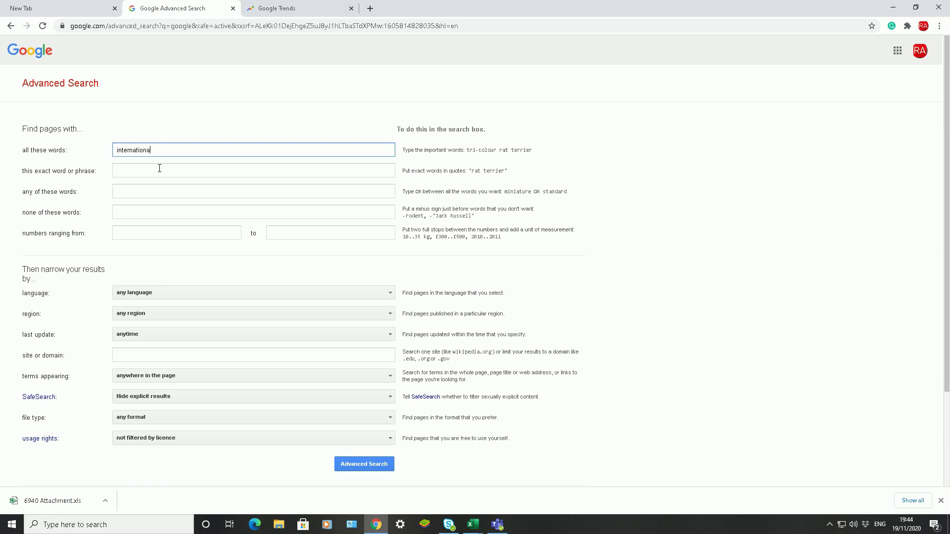
Run an all-words search for 'international mens day', browse the results, and return to the form.
type("day")
left_click(349, 459)
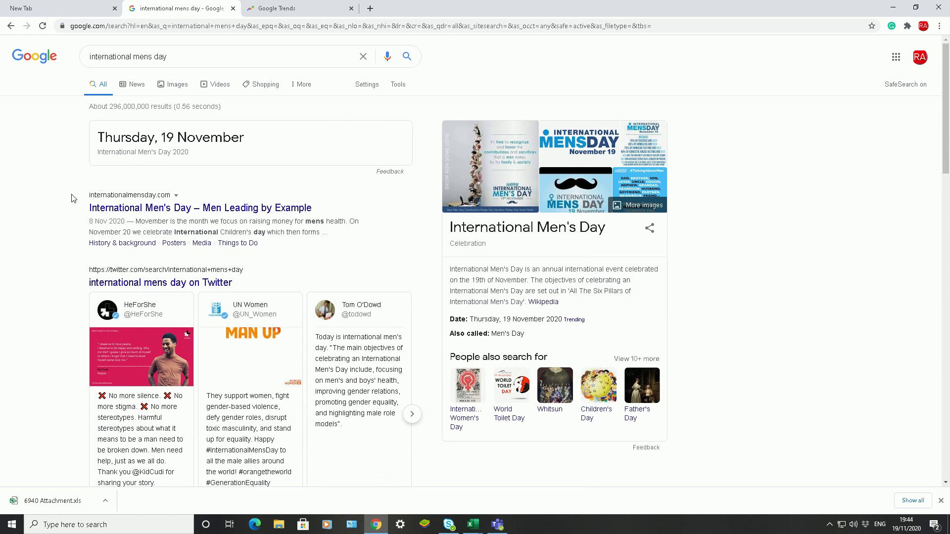
scroll(72, 198, "down", 15)
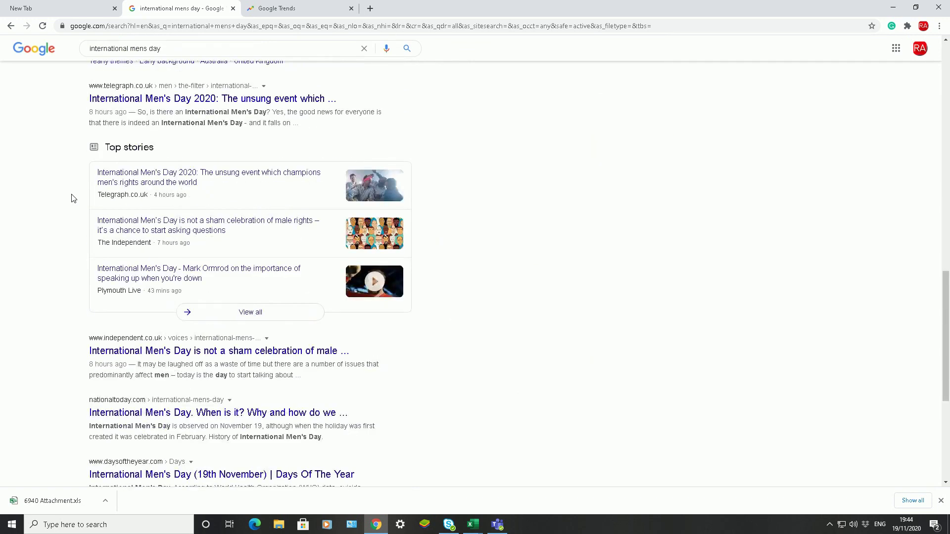
scroll(72, 198, "down", 5)
scroll(72, 198, "up", 20)
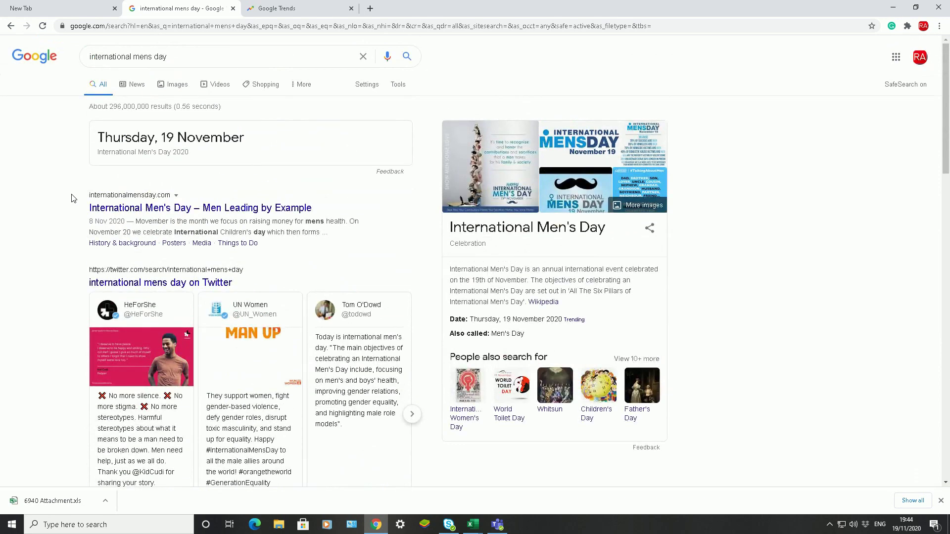
left_click(11, 26)
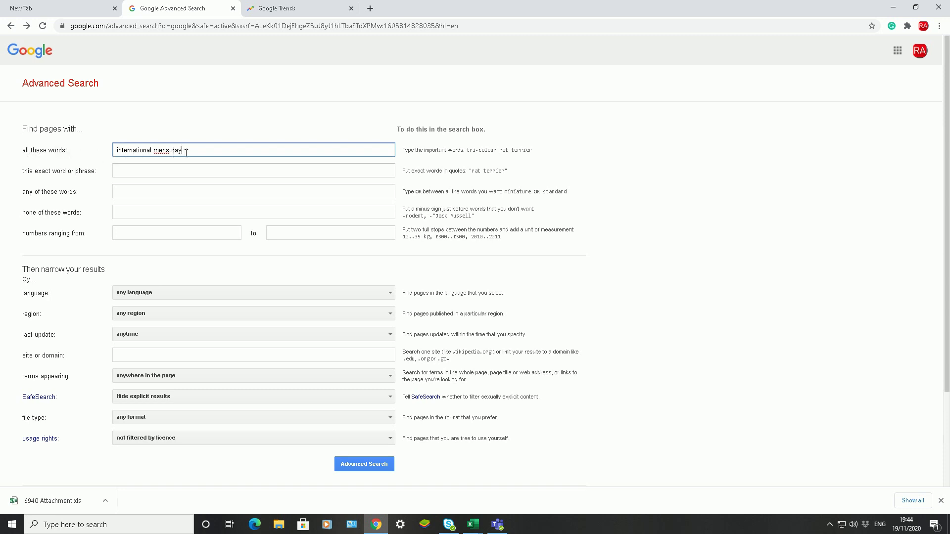
left_click_drag(190, 151, 114, 151)
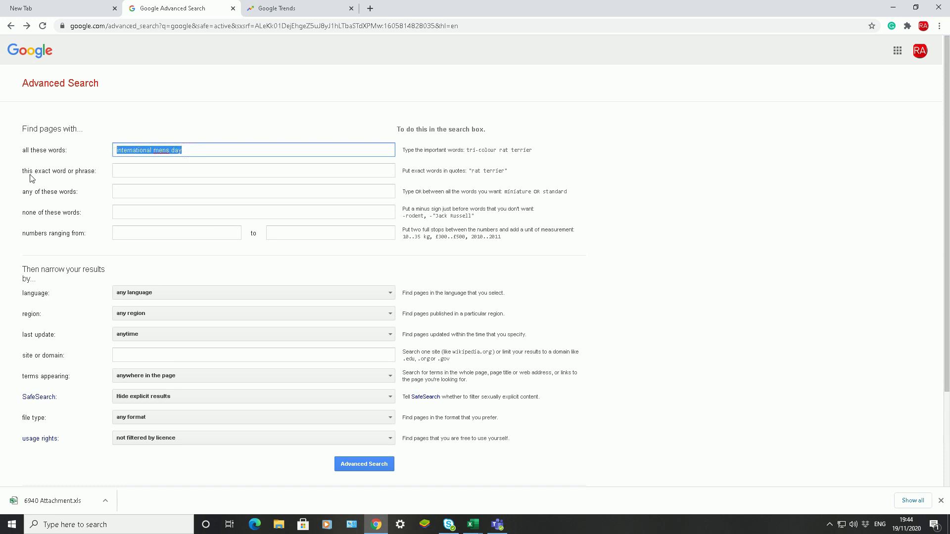
Move 'international mens day' from 'all these words' into 'this exact word or phrase'.
right_click(140, 150)
left_click(151, 176)
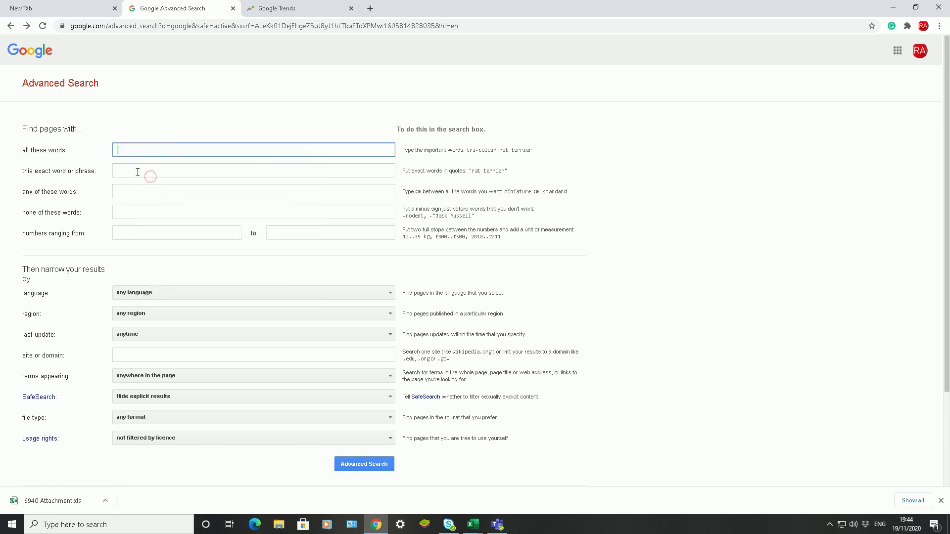
right_click(122, 172)
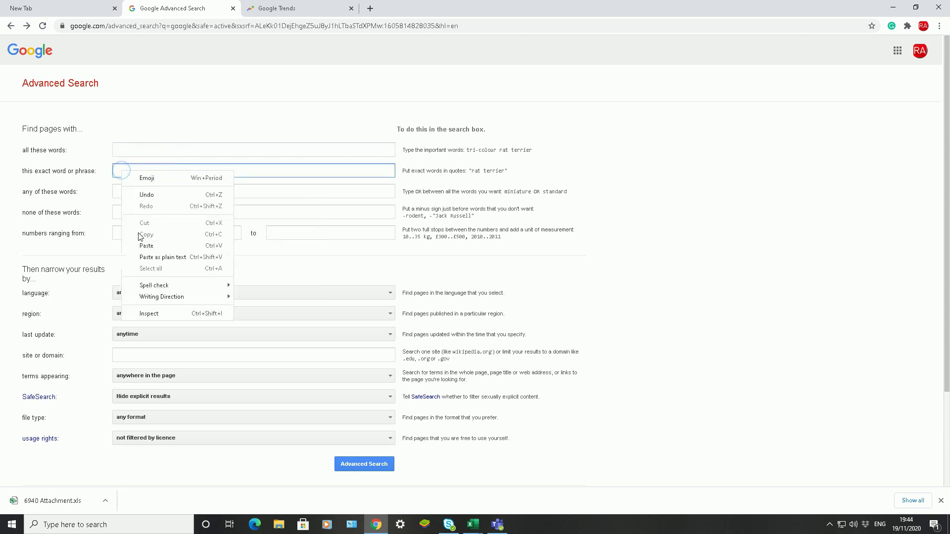
left_click(145, 246)
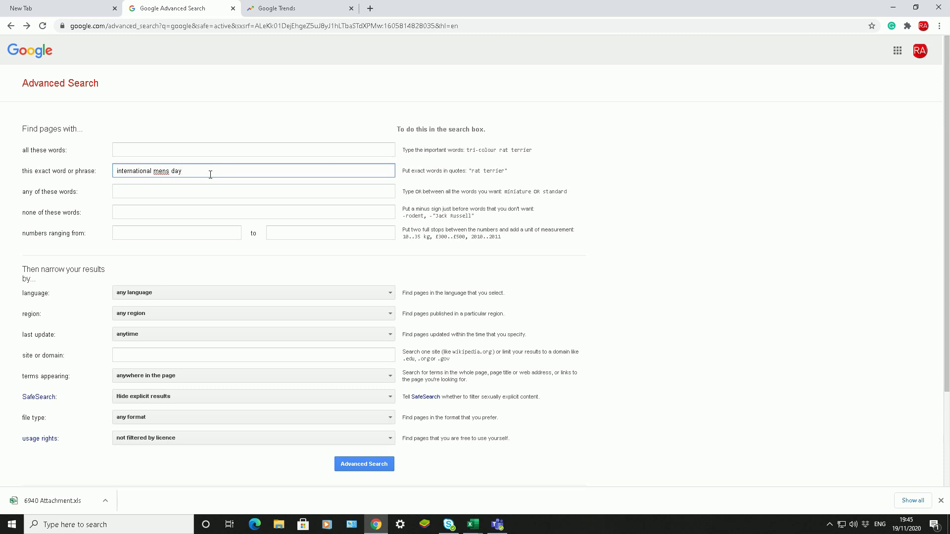
left_click_drag(214, 174, 110, 176)
Run the exact-phrase search, browse the roughly 293,000 results, and return to the form.
left_click(359, 464)
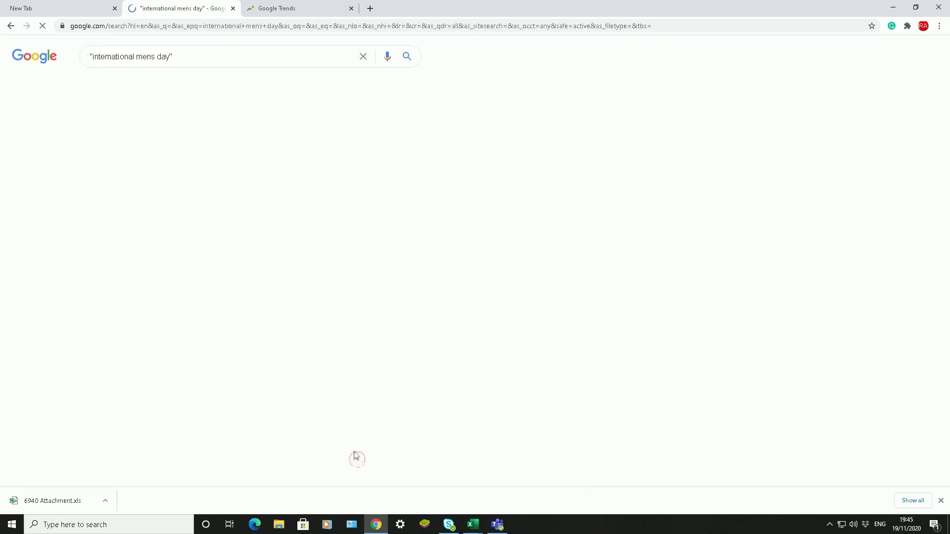
scroll(63, 205, "down", 2)
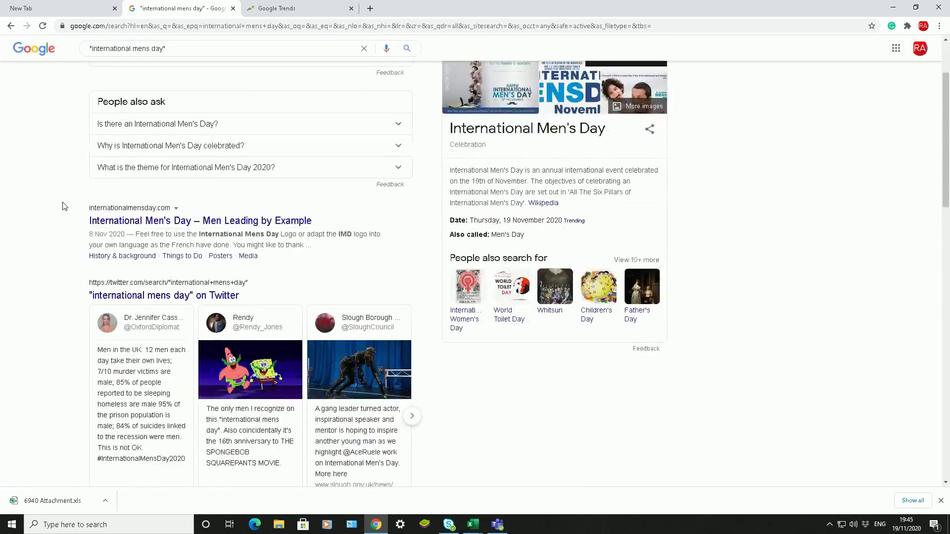
scroll(63, 205, "up", 2)
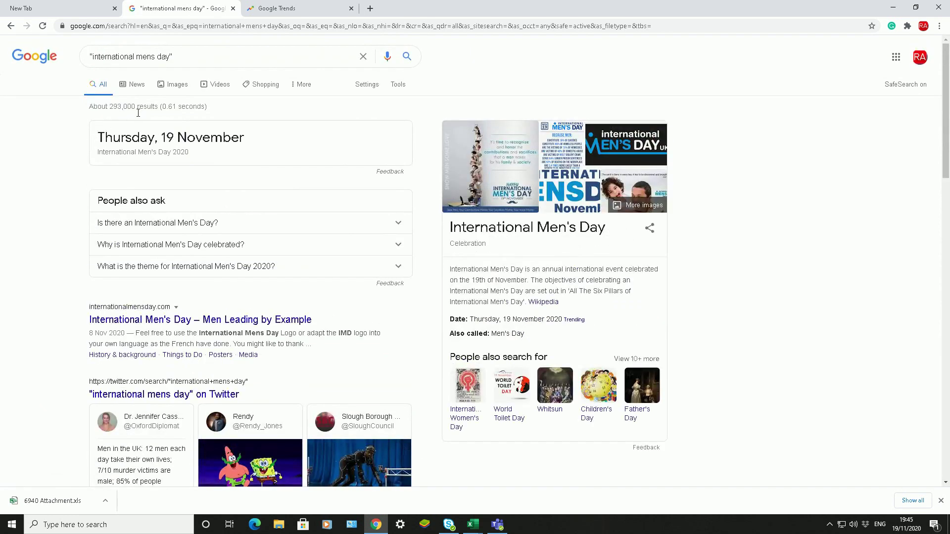
scroll(63, 293, "down", 6)
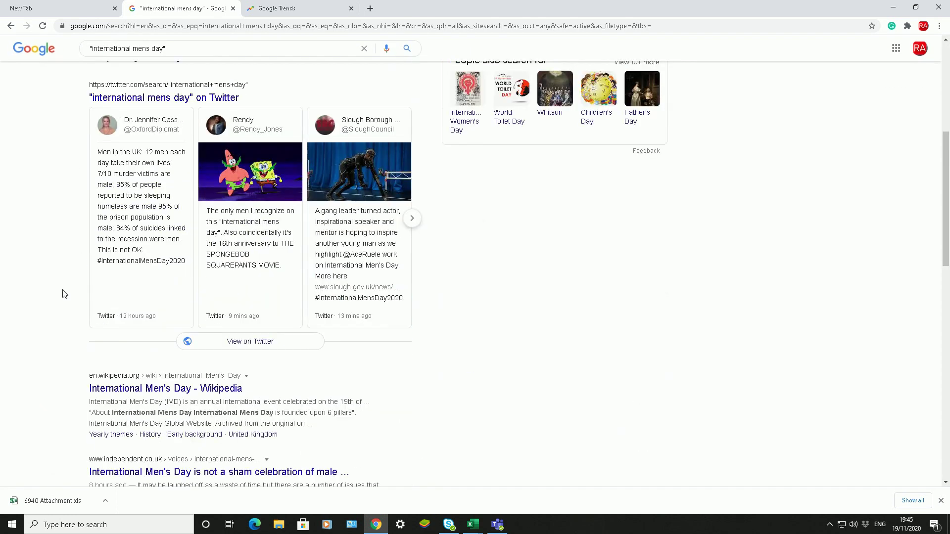
scroll(64, 294, "down", 4)
scroll(63, 294, "down", 4)
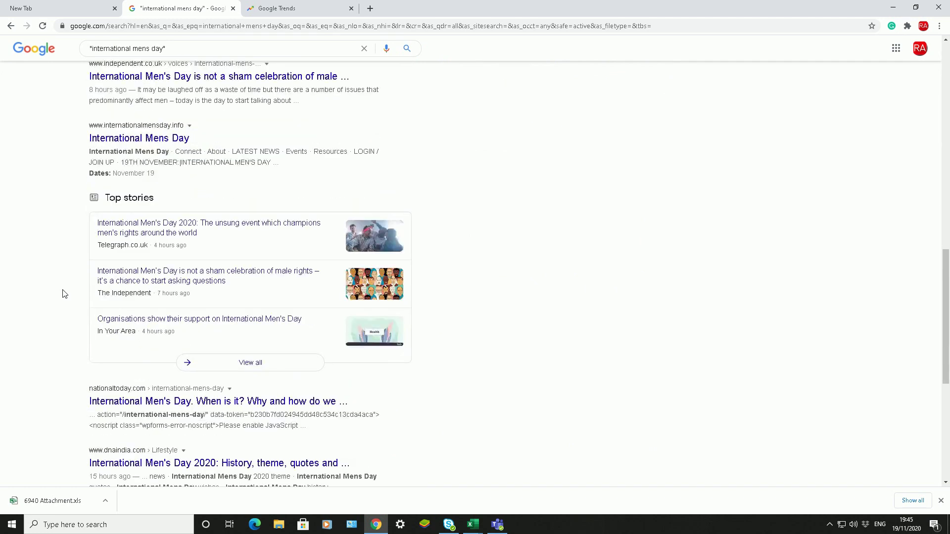
scroll(64, 294, "down", 3)
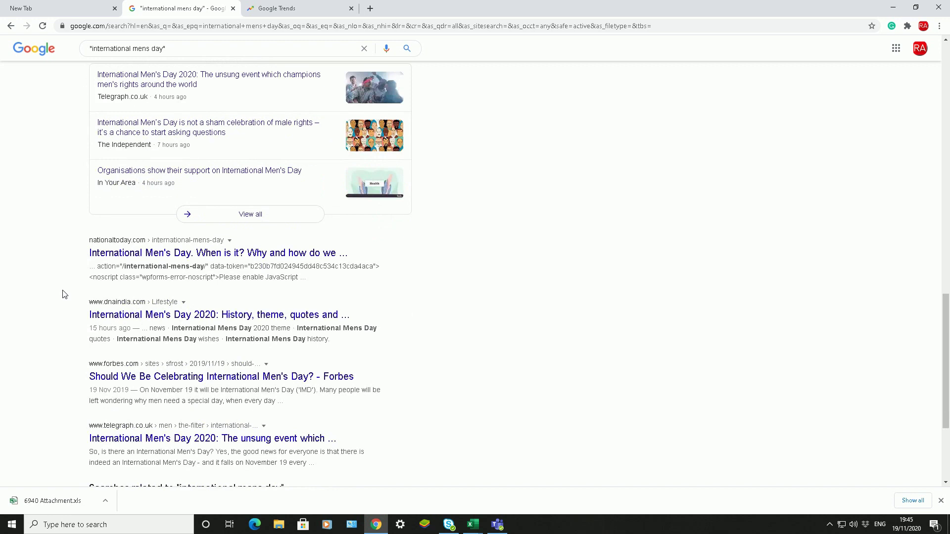
scroll(63, 294, "down", 2)
scroll(64, 294, "up", 13)
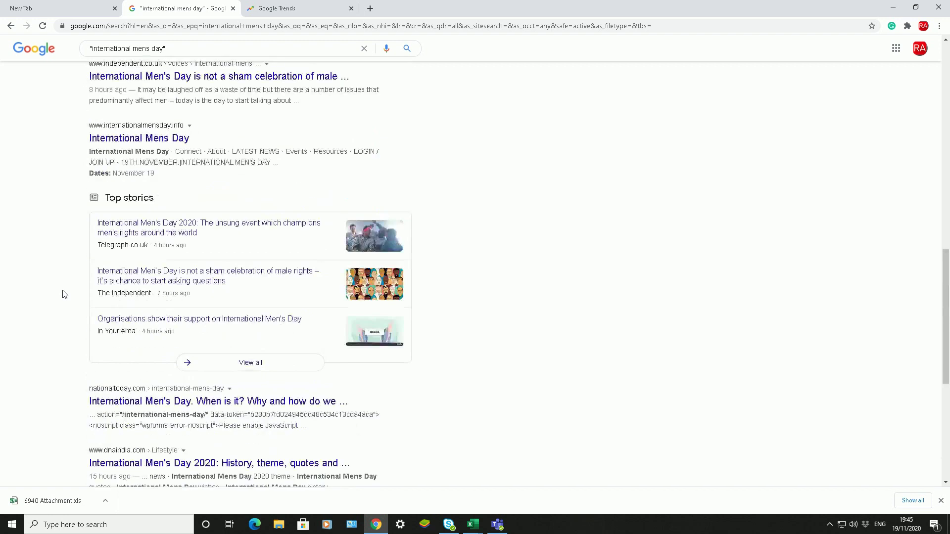
left_click(9, 26)
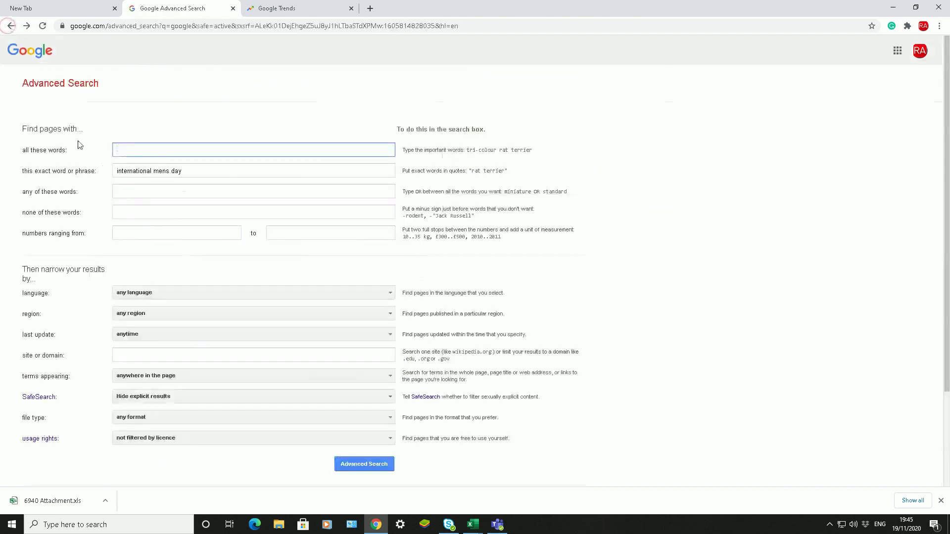
Move 'international mens day' from the exact-phrase field back into 'all these words'.
double_click(152, 170)
triple_click(151, 170)
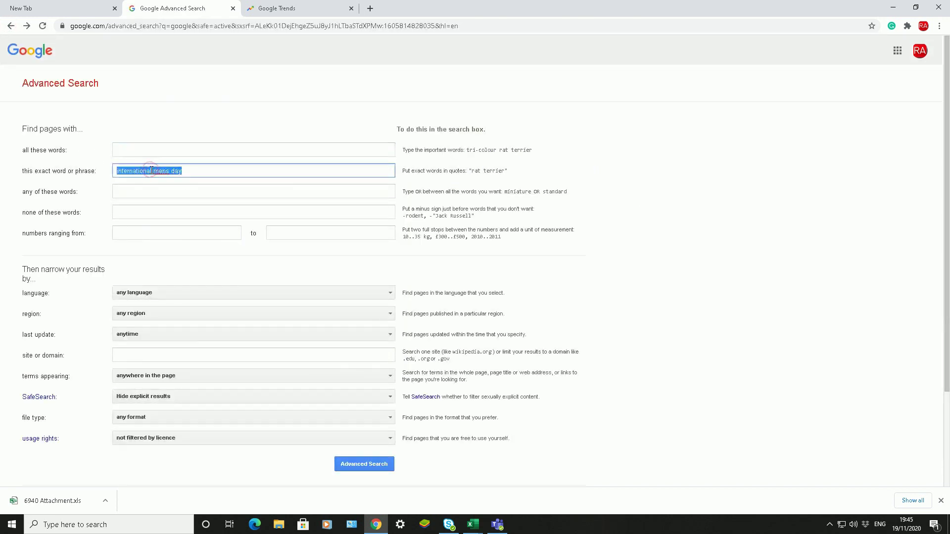
key("BackSpace")
left_click(121, 150)
right_click(121, 150)
key("ctrl+v")
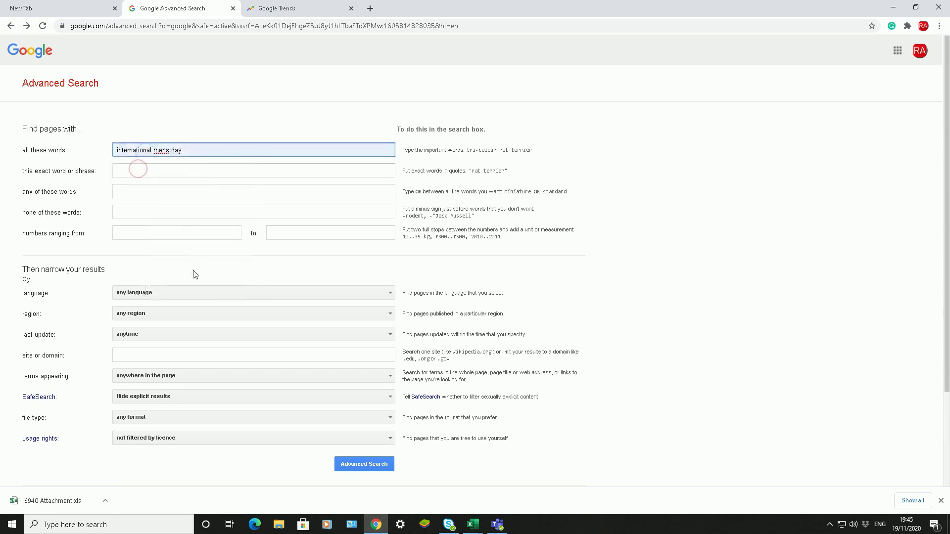
Run the all-words search (about 296,000,000 results), return, and clear the field.
left_click(349, 460)
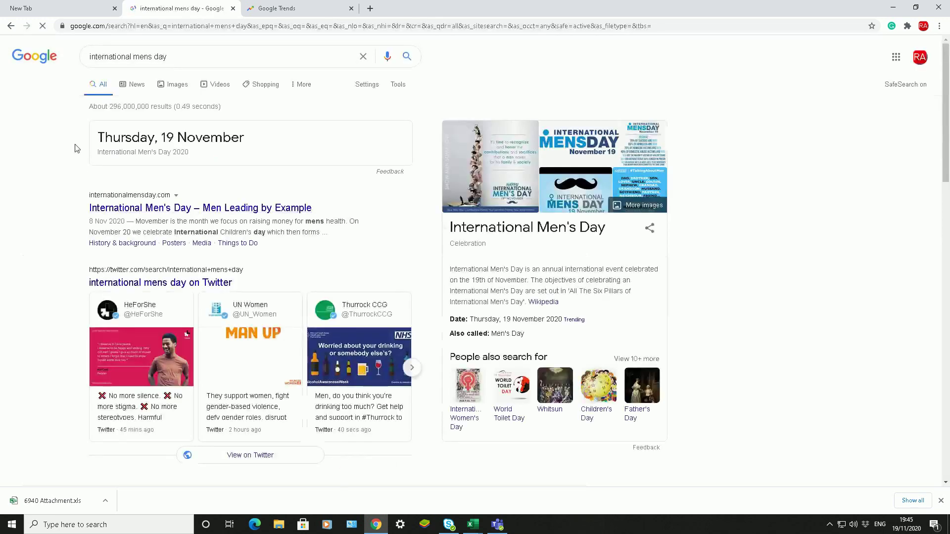
scroll(70, 209, "down", 4)
scroll(69, 209, "down", 15)
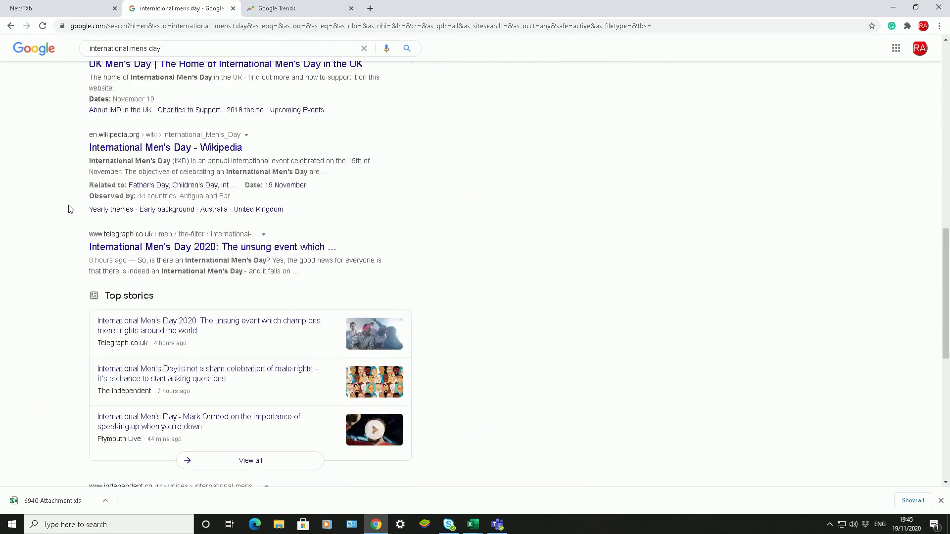
scroll(70, 209, "up", 5)
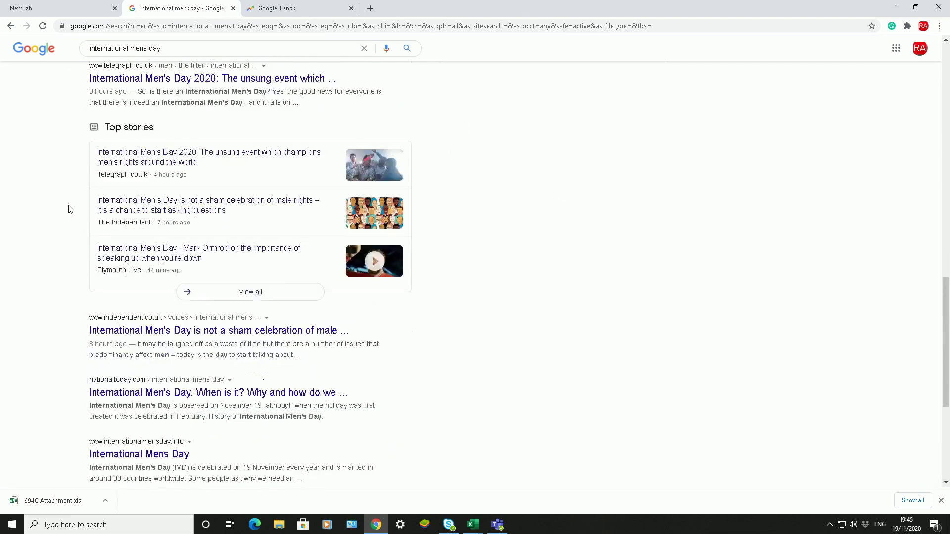
left_click(10, 26)
triple_click(163, 145)
key("BackSpace")
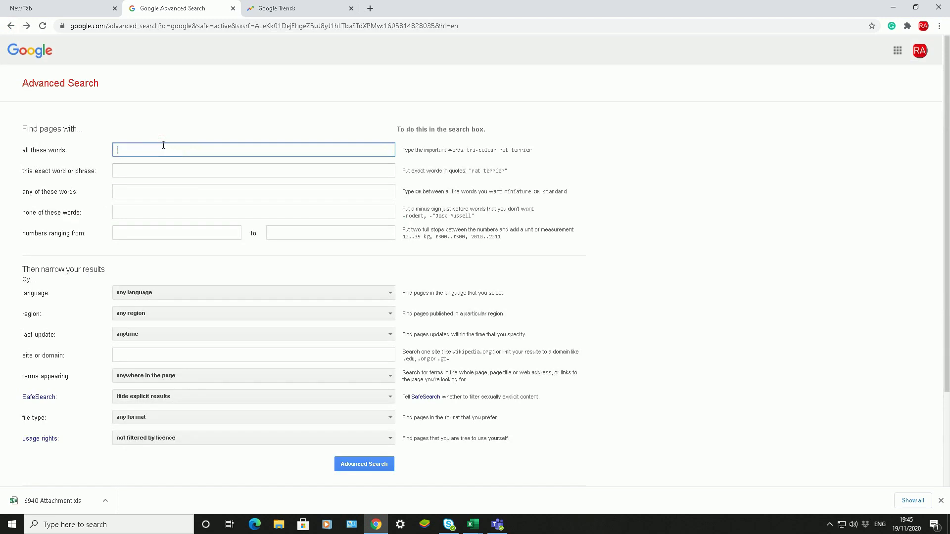
Paste 'international mens day' into 'any of these words'.
right_click(115, 190)
left_click(149, 270)
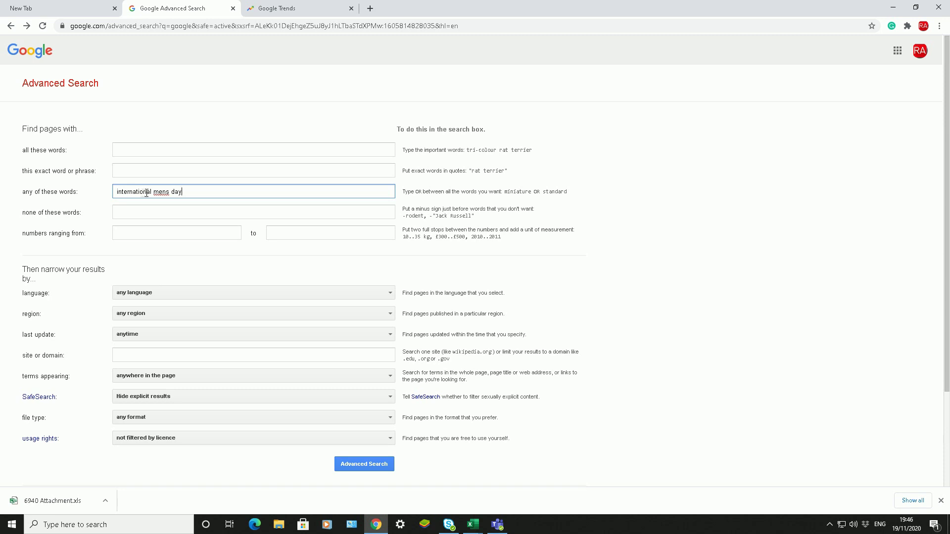
triple_click(188, 192)
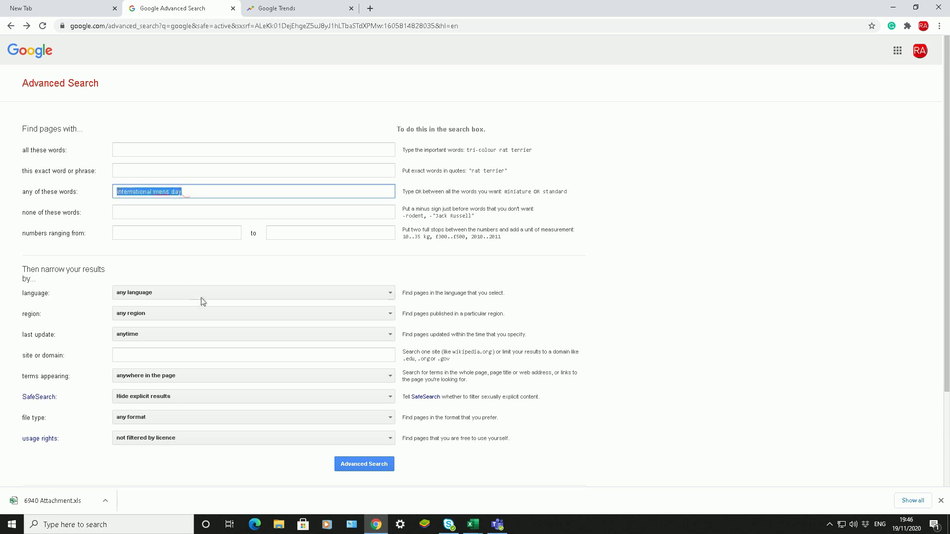
Run the any-words search, note about 18,740,000,000 results, and return to the form.
left_click(352, 468)
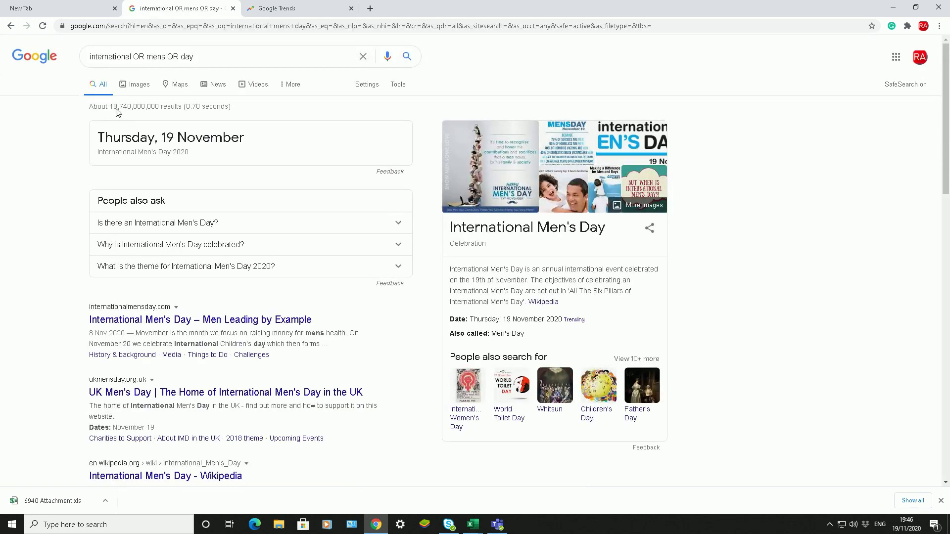
left_click_drag(111, 106, 160, 106)
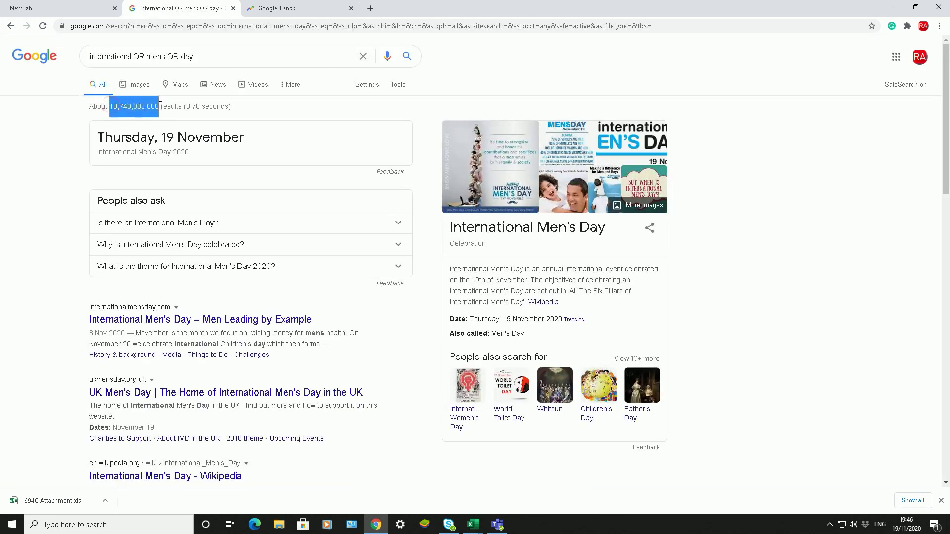
scroll(77, 240, "down", 5)
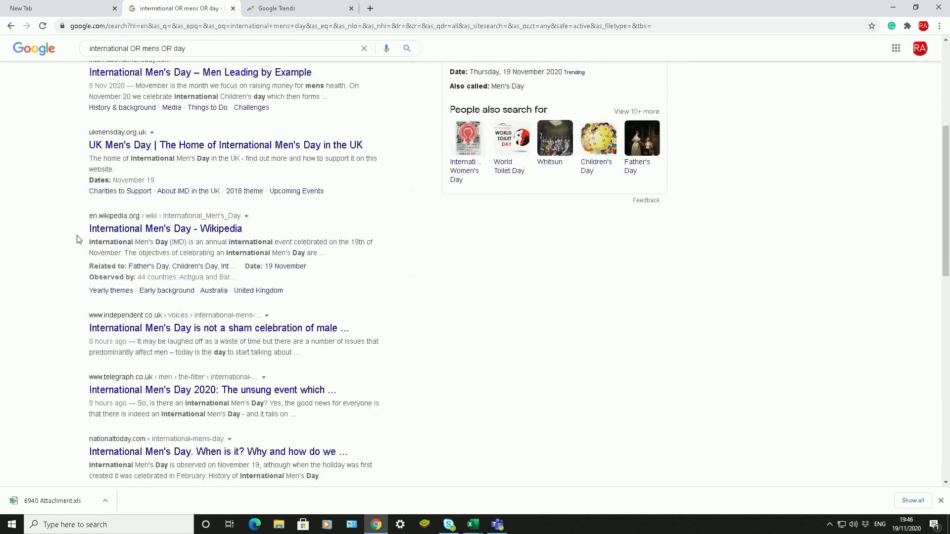
scroll(76, 240, "down", 15)
scroll(77, 239, "up", 20)
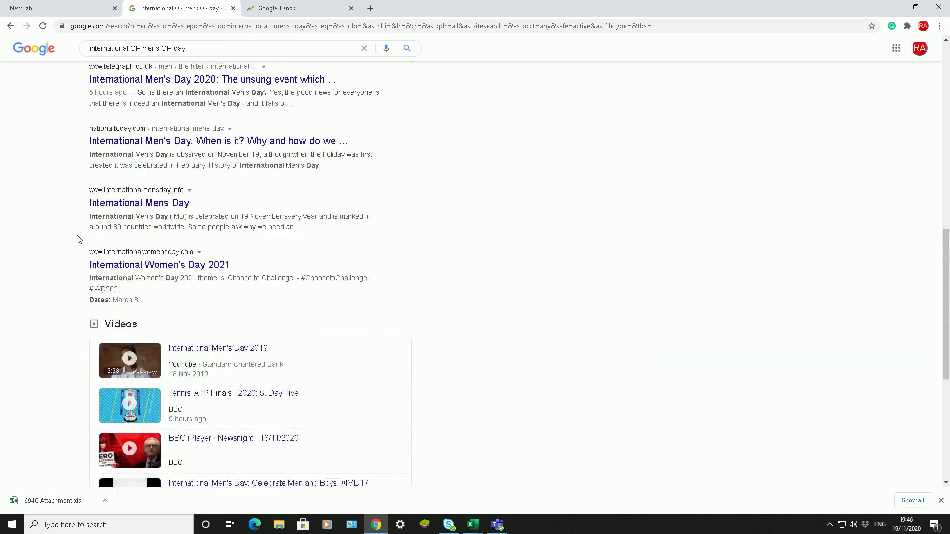
left_click(8, 26)
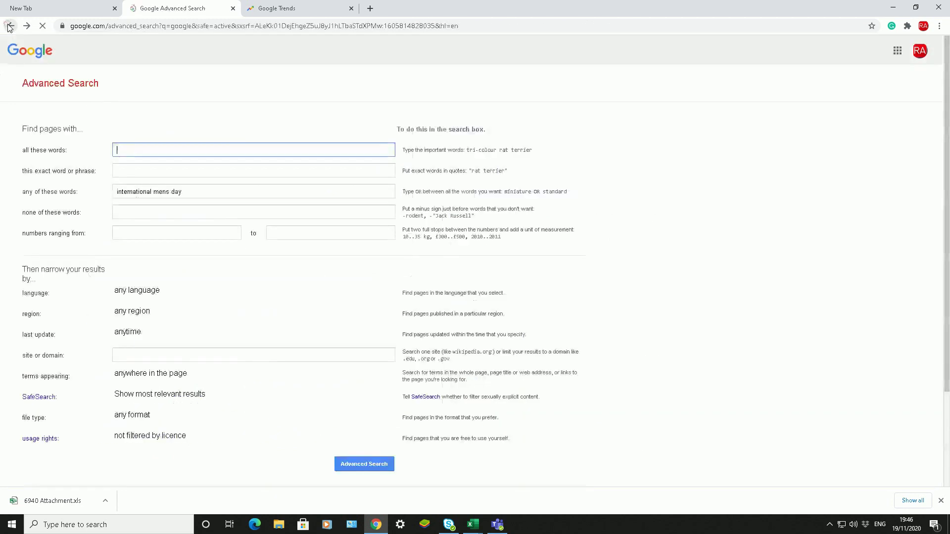
Move 'international mens day' from 'any of these words' into 'none of these words'.
left_click(129, 192)
triple_click(128, 192)
key("ctrl+c")
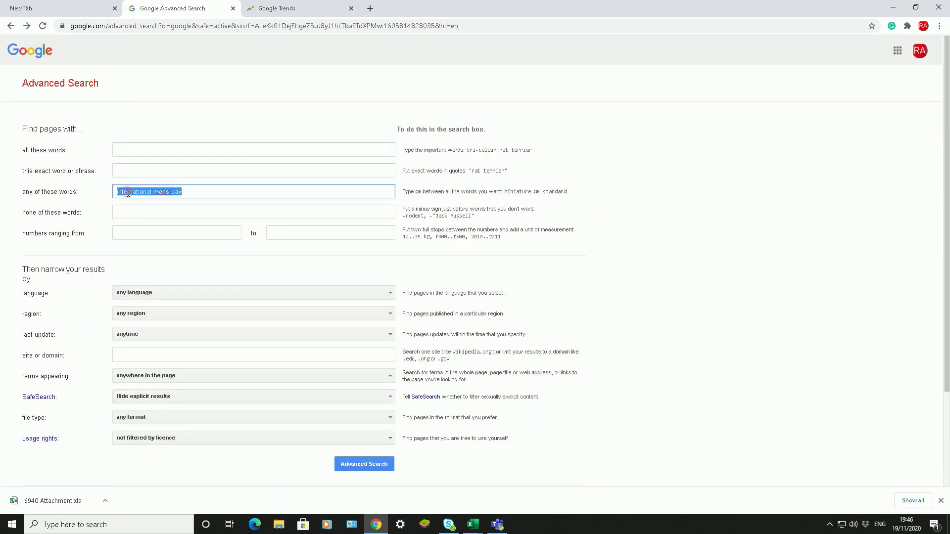
key("BackSpace")
left_click(125, 212)
right_click(130, 212)
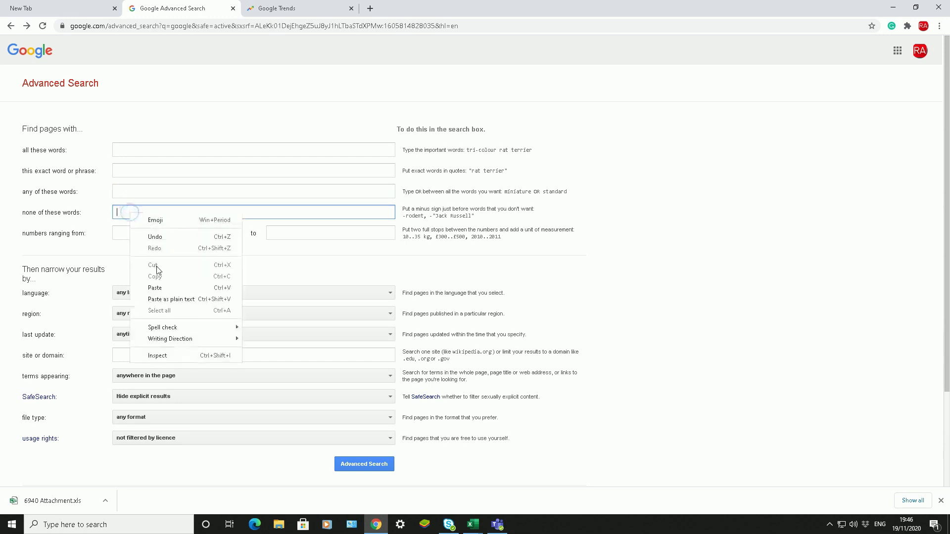
left_click(155, 288)
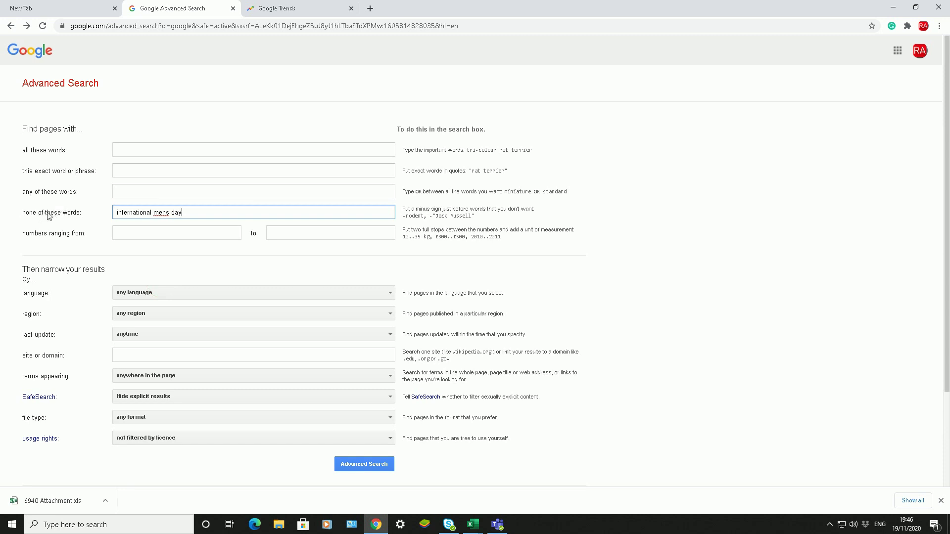
left_click_drag(120, 212, 186, 215)
Search excluding those words, confirm no documents match, and return to the form.
left_click(353, 470)
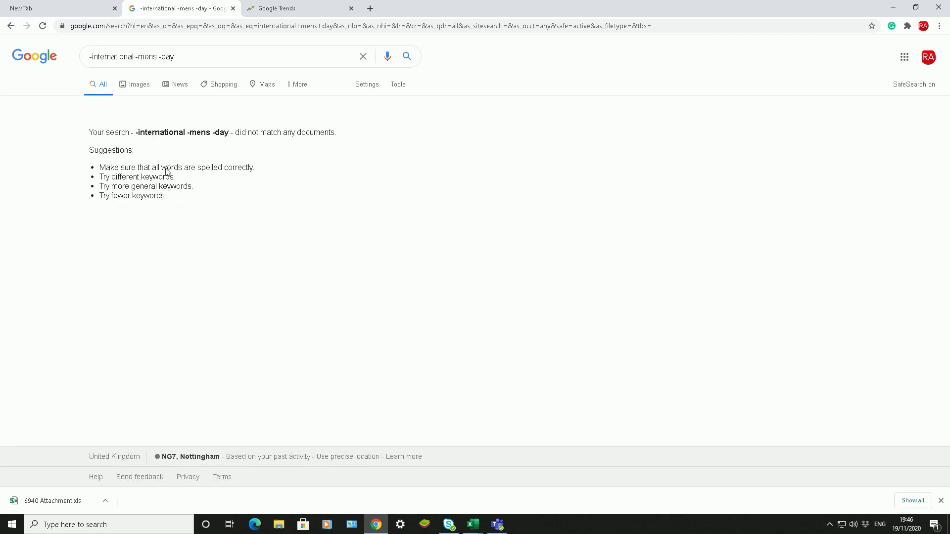
left_click_drag(141, 129, 225, 133)
left_click(11, 26)
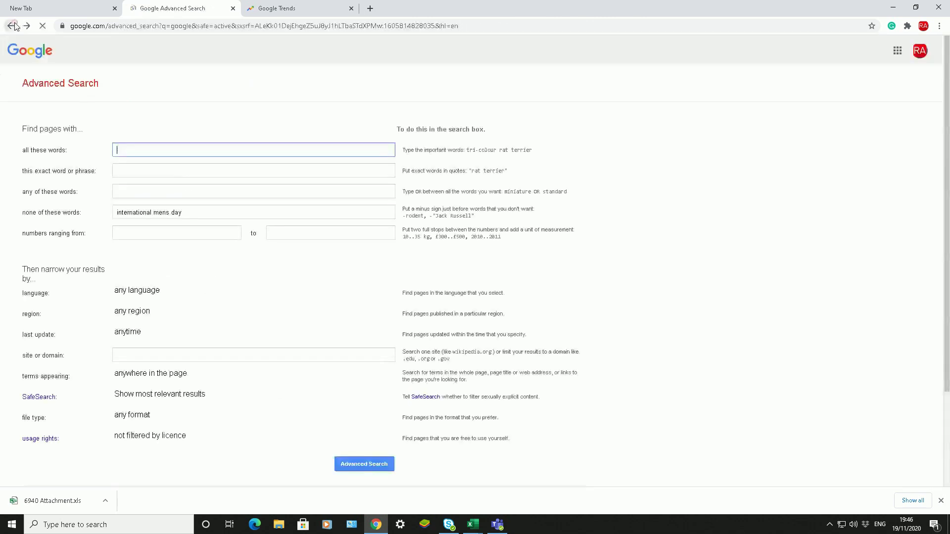
Re-paste 'international mens day' as excluded words and set the number range 1 to 10.
triple_click(192, 211)
key("ctrl+c")
key("BackSpace")
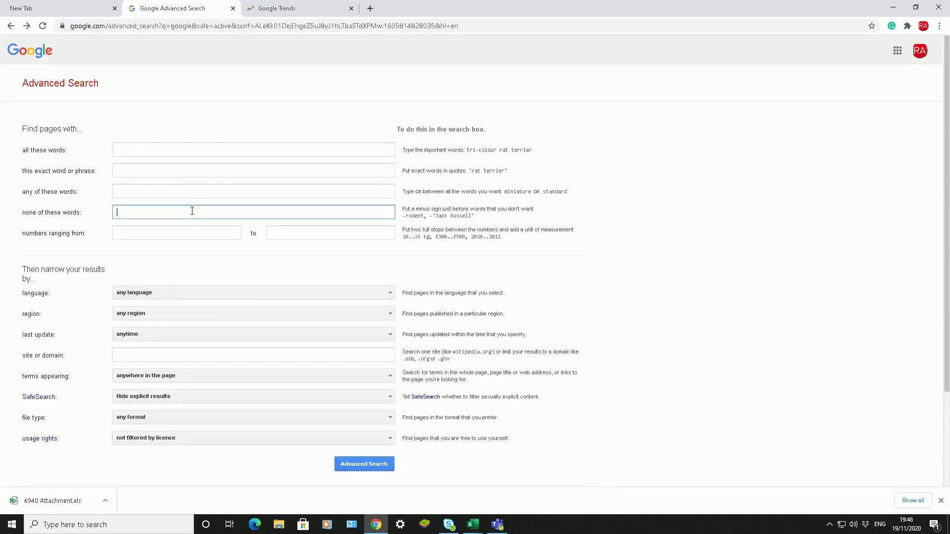
right_click(144, 215)
left_click(165, 285)
left_click(142, 229)
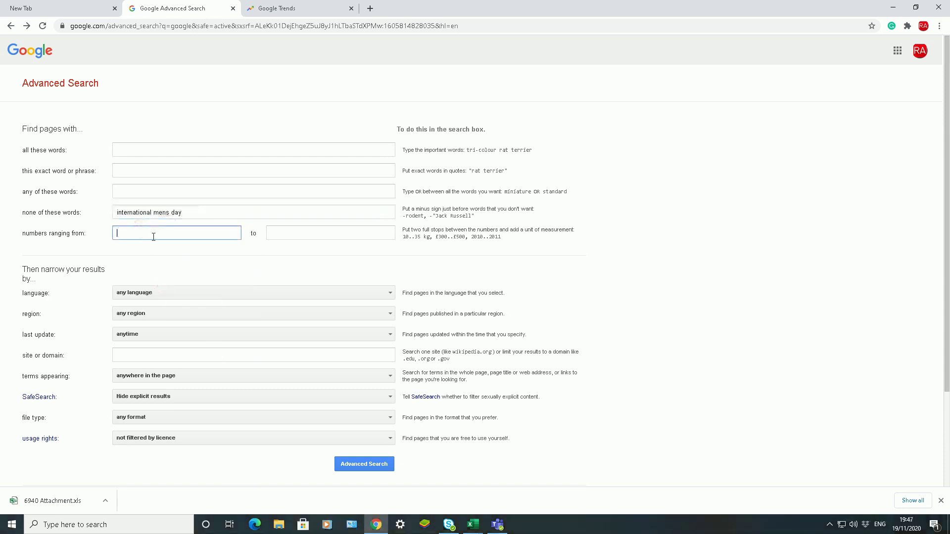
left_click(288, 235)
type("10")
Run the search (about 13,430,000,000 results) and return to the Advanced Search form.
left_click(344, 465)
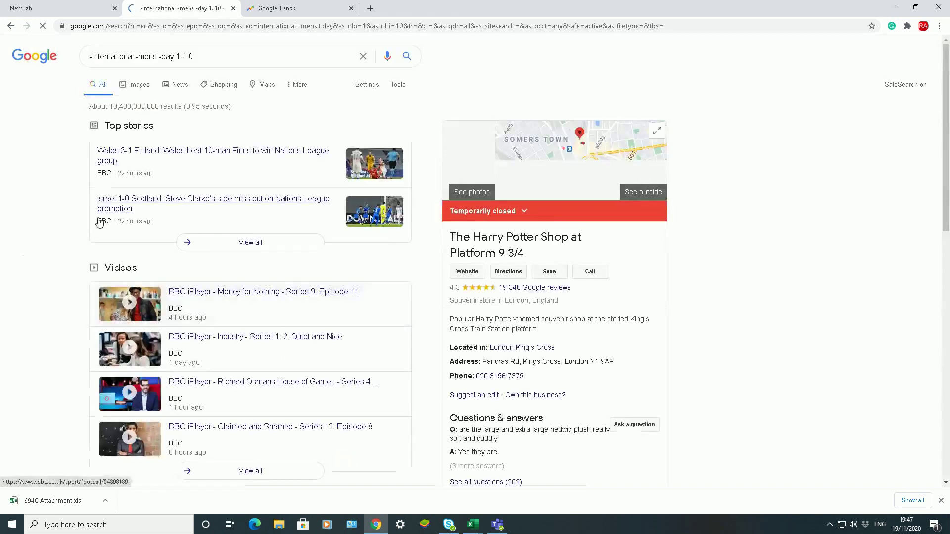
scroll(40, 217, "down", 15)
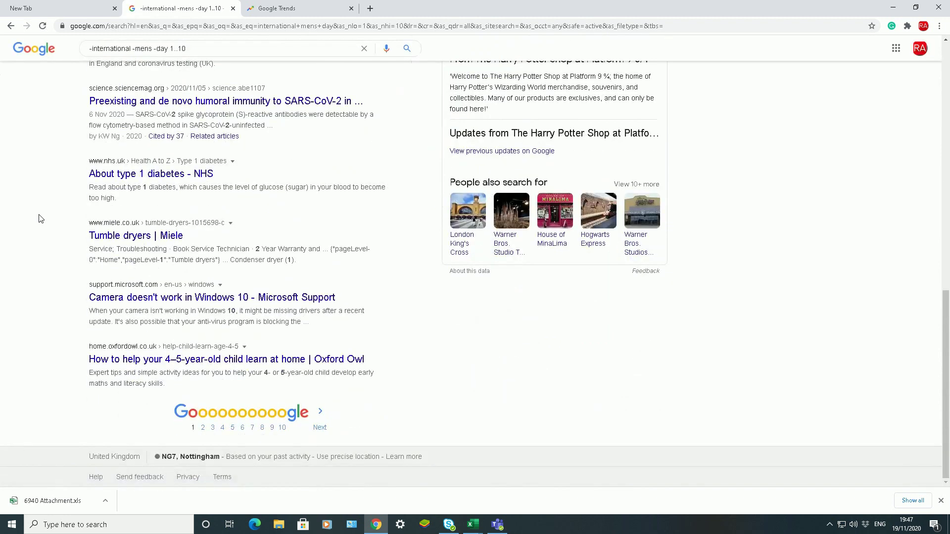
scroll(39, 218, "up", 15)
left_click(11, 26)
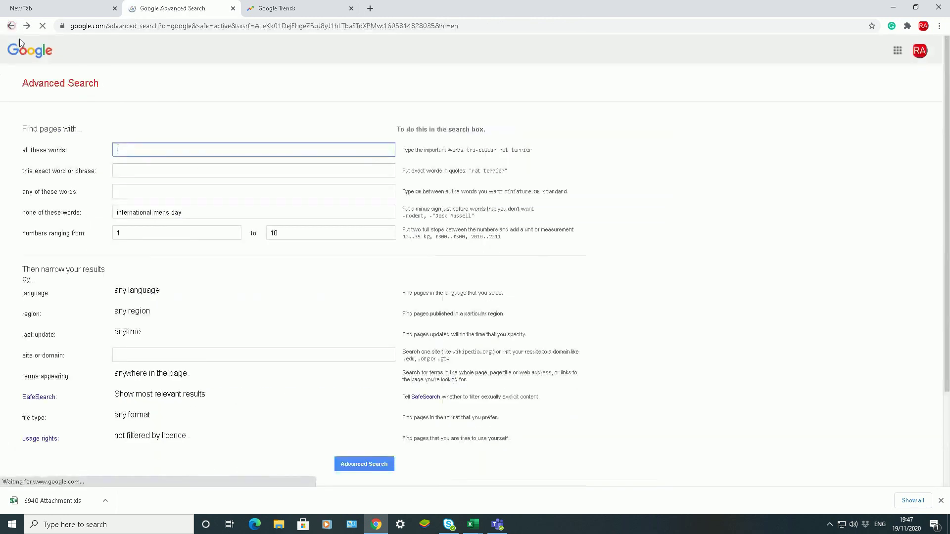
Clear the excluded words and both number-range boxes (1 and 10).
triple_click(134, 213)
key("ctrl+c")
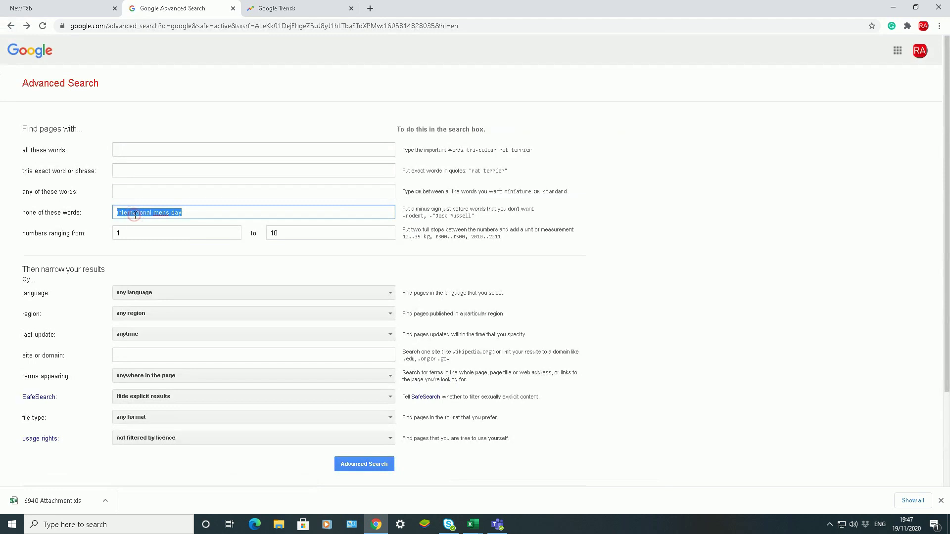
key("BackSpace")
left_click(147, 232)
key("BackSpace")
left_click(282, 230)
double_click(285, 229)
key("BackSpace")
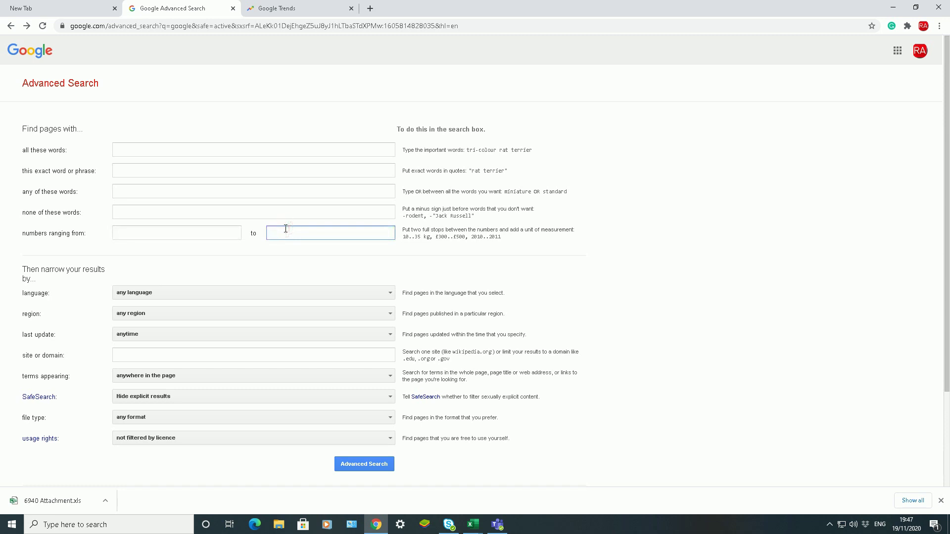
left_click(257, 254)
Paste 'international mens day' into 'this exact word or phrase'.
right_click(144, 175)
left_click(157, 247)
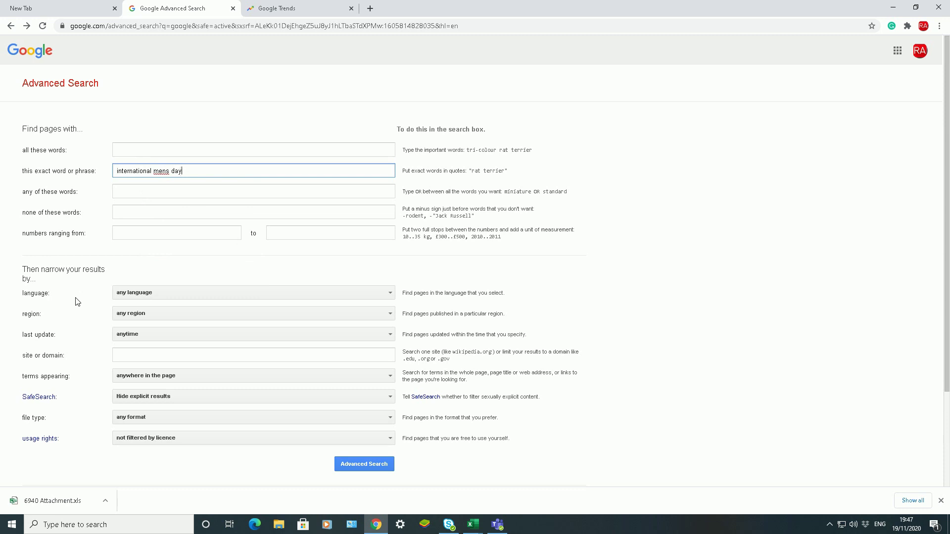
scroll(77, 302, "down", 2)
left_click(145, 197)
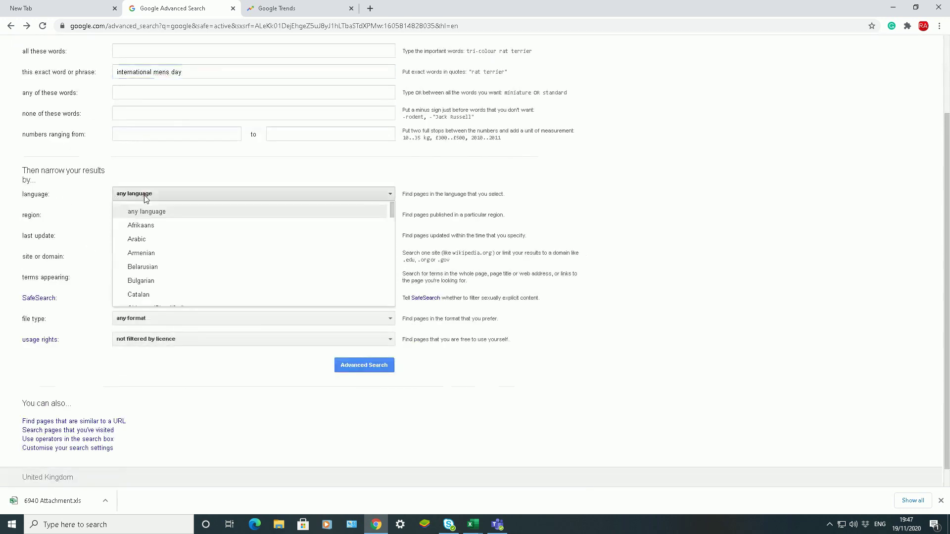
Limit the exact-phrase 'international mens day' search to Hebrew pages, check results, and go back.
scroll(150, 235, "down", 5)
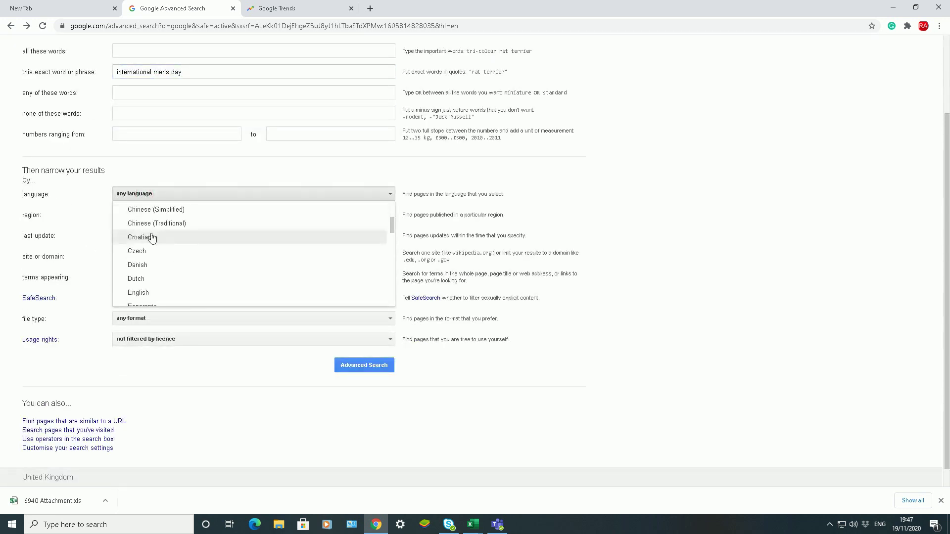
scroll(152, 237, "down", 1)
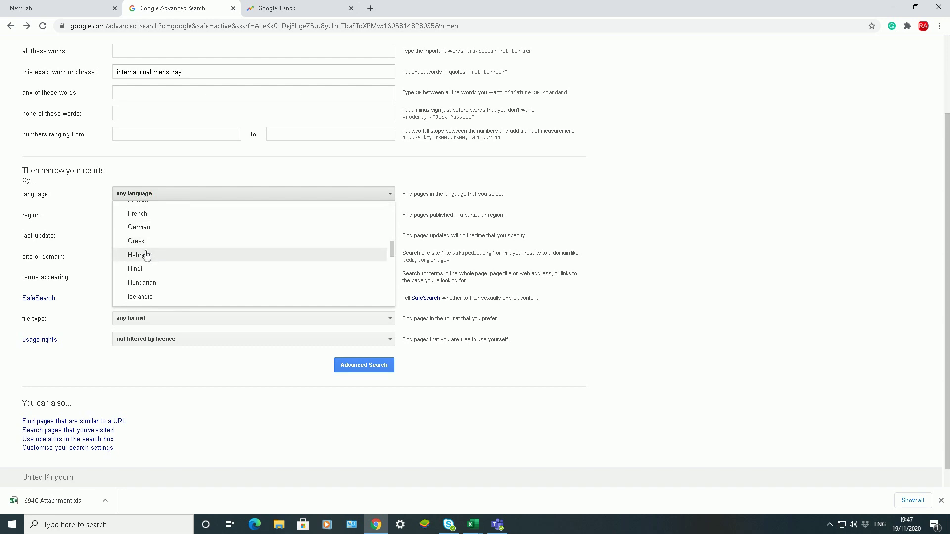
left_click(139, 255)
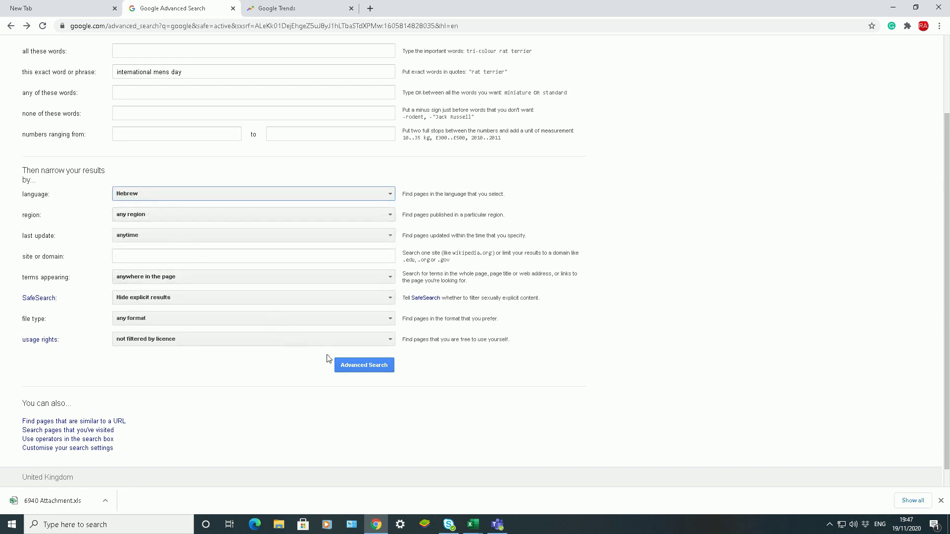
left_click(344, 365)
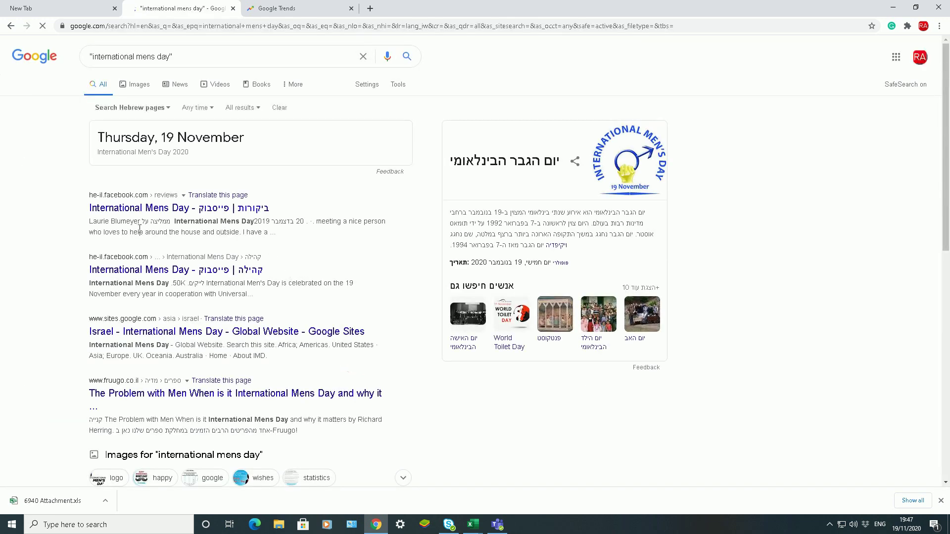
scroll(63, 263, "down", 4)
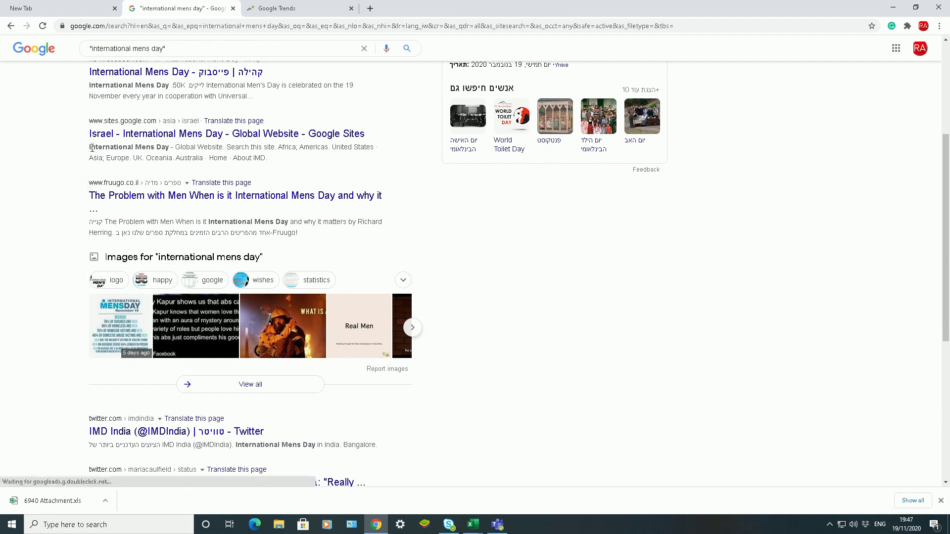
left_click_drag(90, 147, 170, 147)
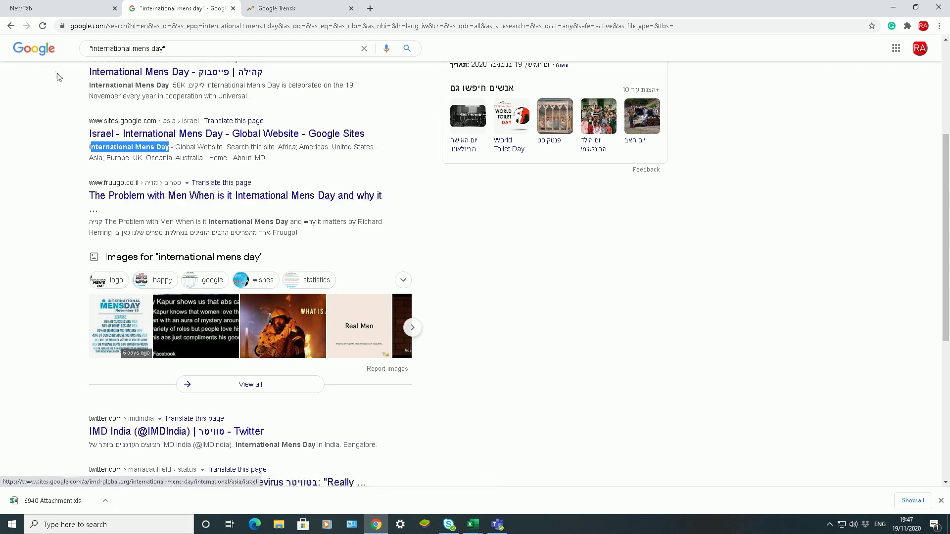
left_click(9, 26)
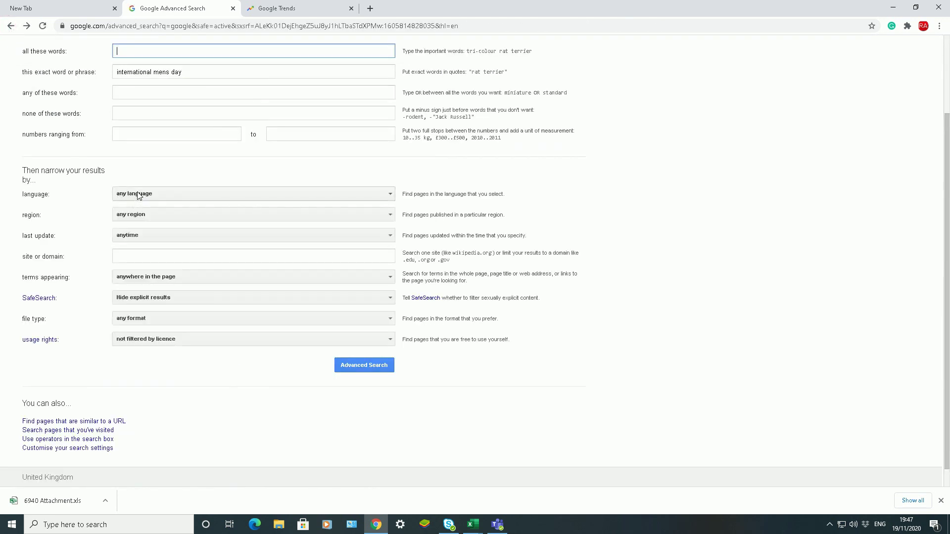
Set region to Ethiopia, run the exact-phrase search, review results, and return to the form.
left_click(128, 216)
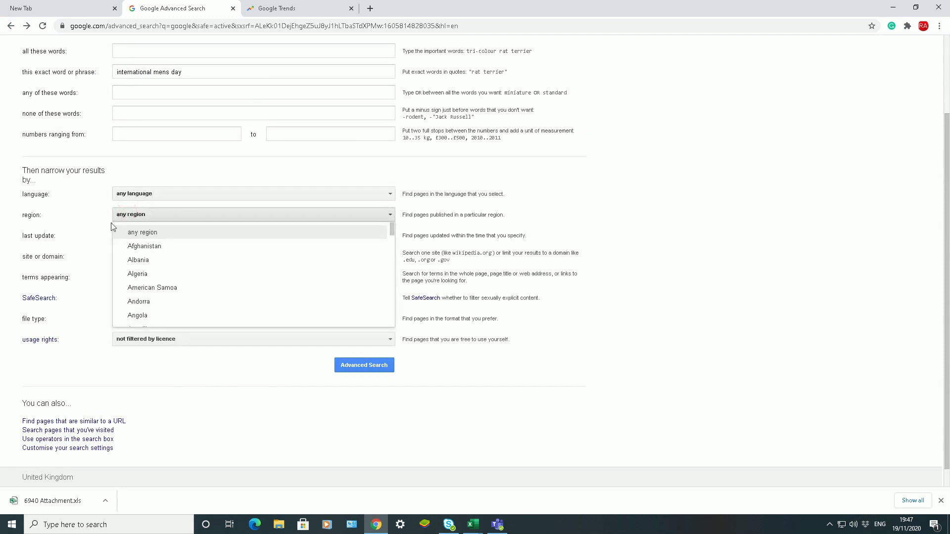
scroll(138, 255, "down", 13)
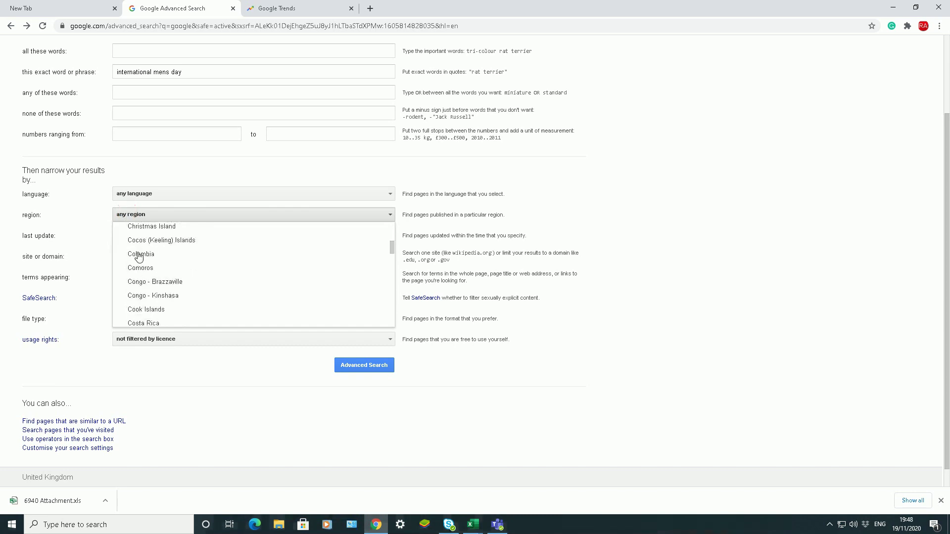
scroll(141, 260, "down", 6)
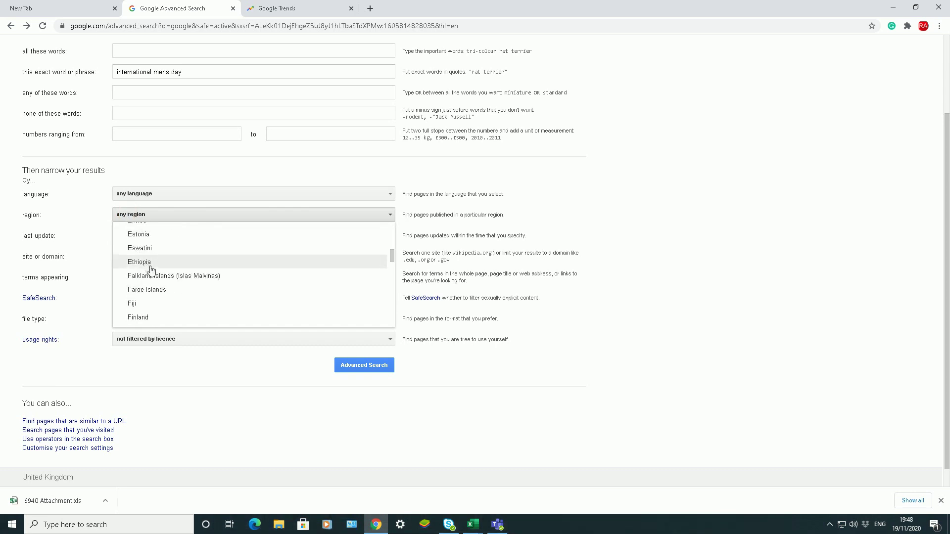
left_click(151, 268)
left_click(354, 366)
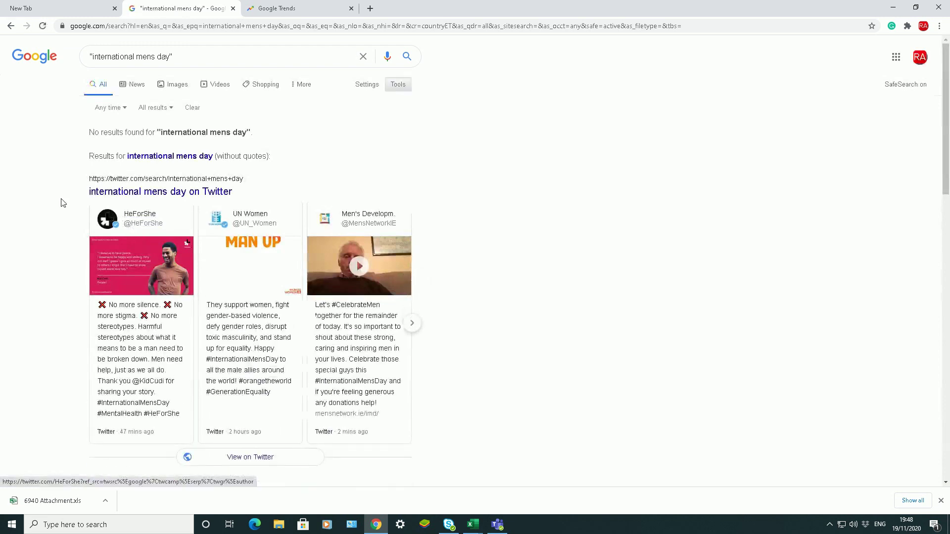
scroll(51, 192, "down", 10)
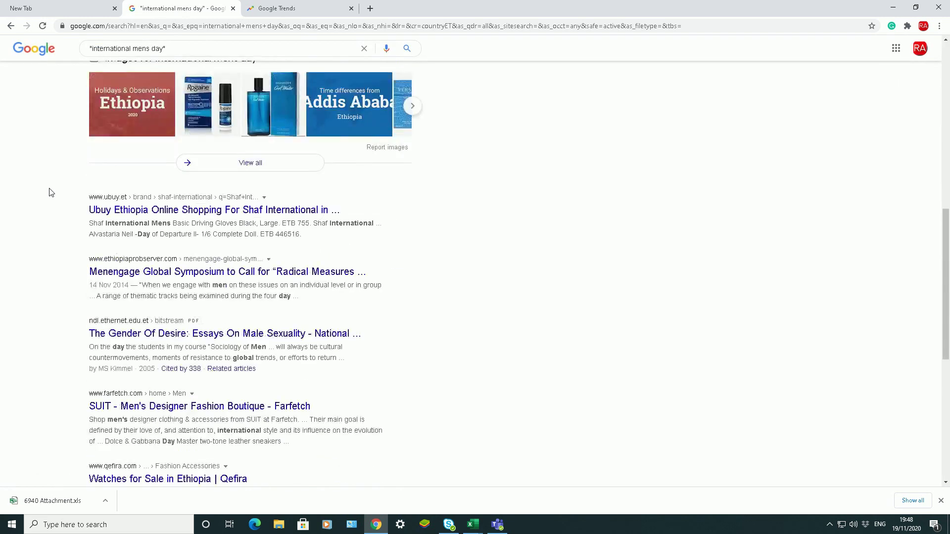
left_click(11, 25)
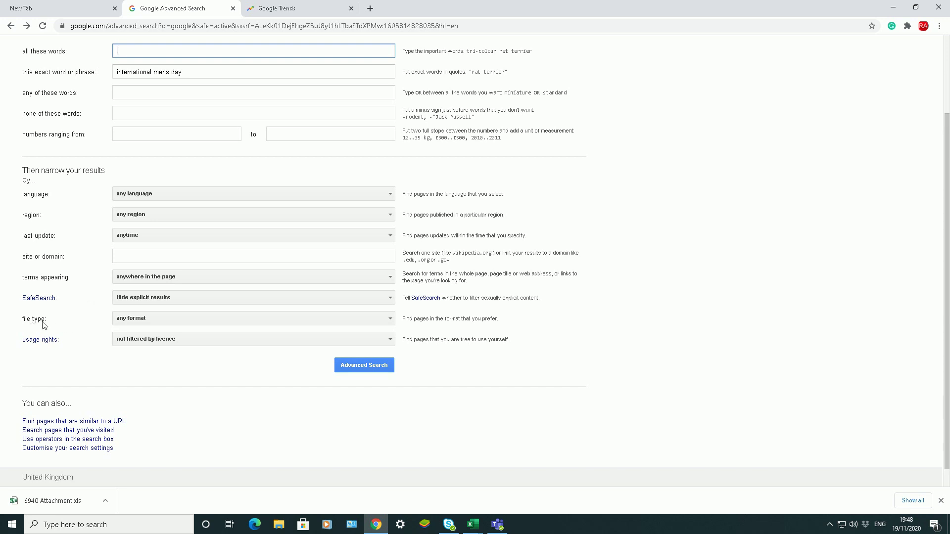
Set file type to Adobe Acrobat PDF (.pdf), search, and open the second IMD A2 Poster result.
left_click(165, 324)
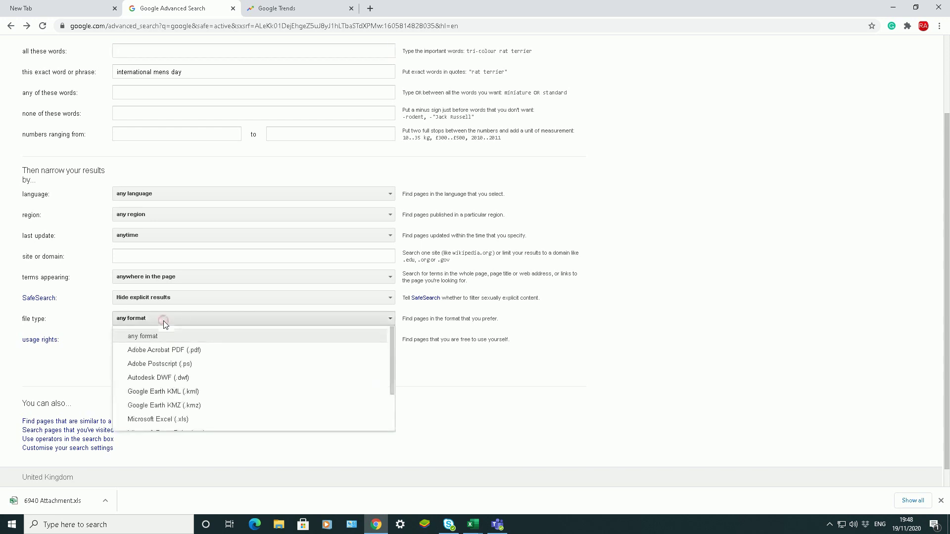
left_click(193, 352)
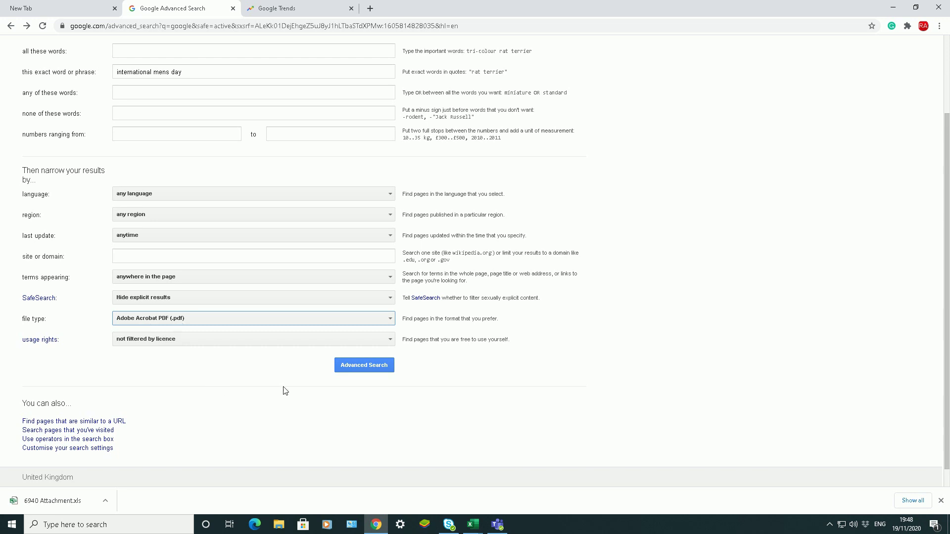
left_click(348, 367)
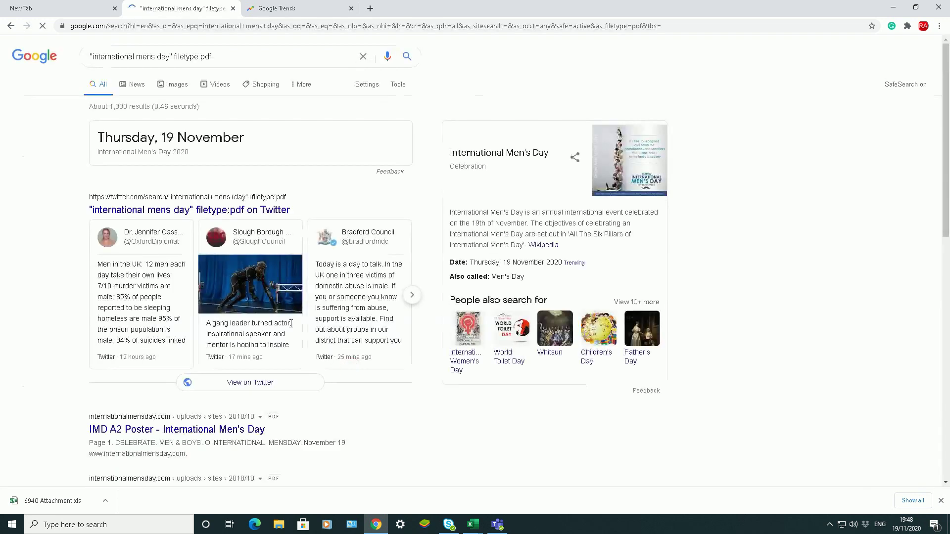
scroll(43, 293, "down", 4)
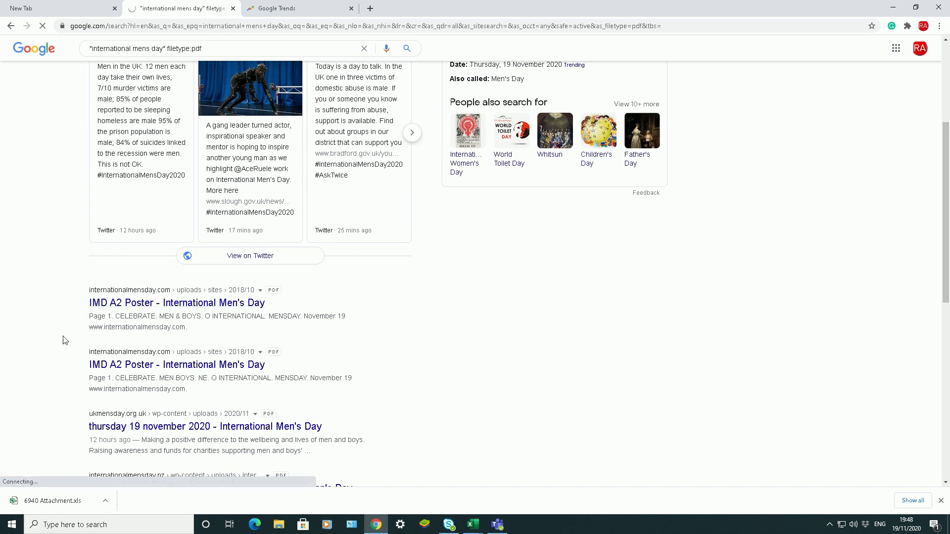
left_click(129, 366)
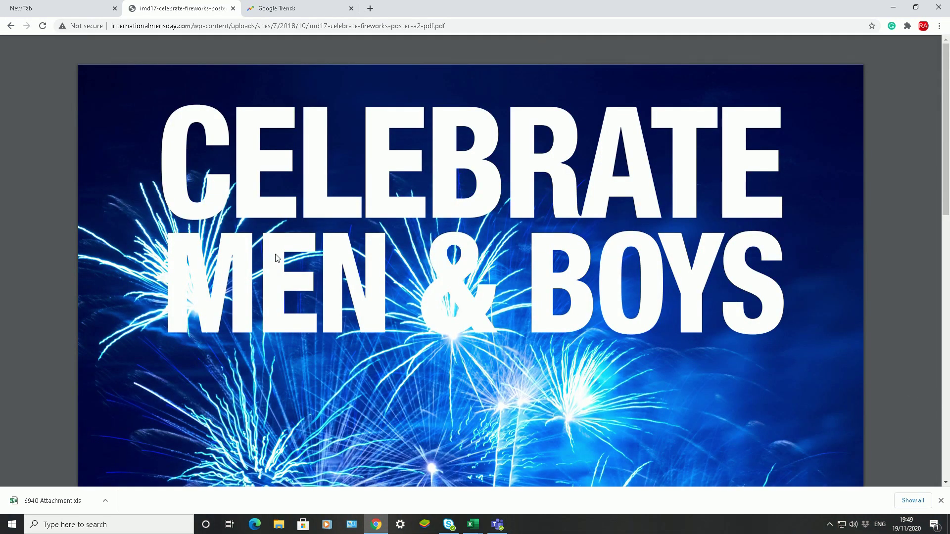
Scroll through the IMD A2 Poster PDF, then return to the PDF results.
scroll(332, 173, "down", 5)
scroll(332, 174, "down", 8)
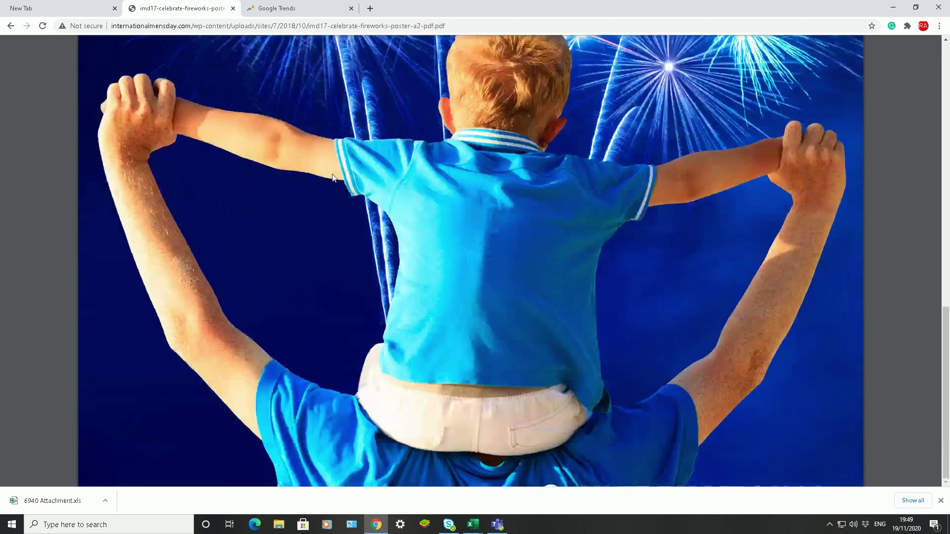
scroll(334, 202, "up", 1)
scroll(334, 202, "up", 8)
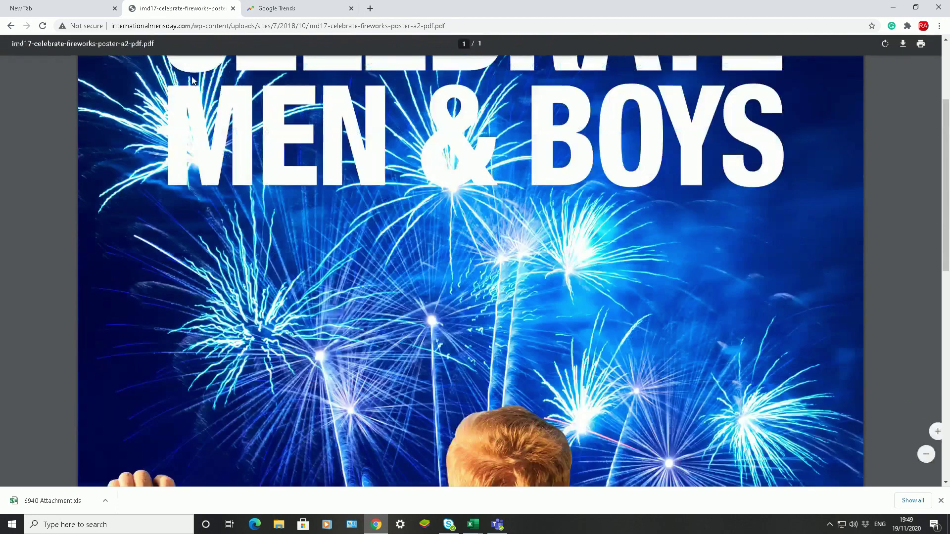
double_click(149, 47)
left_click(10, 26)
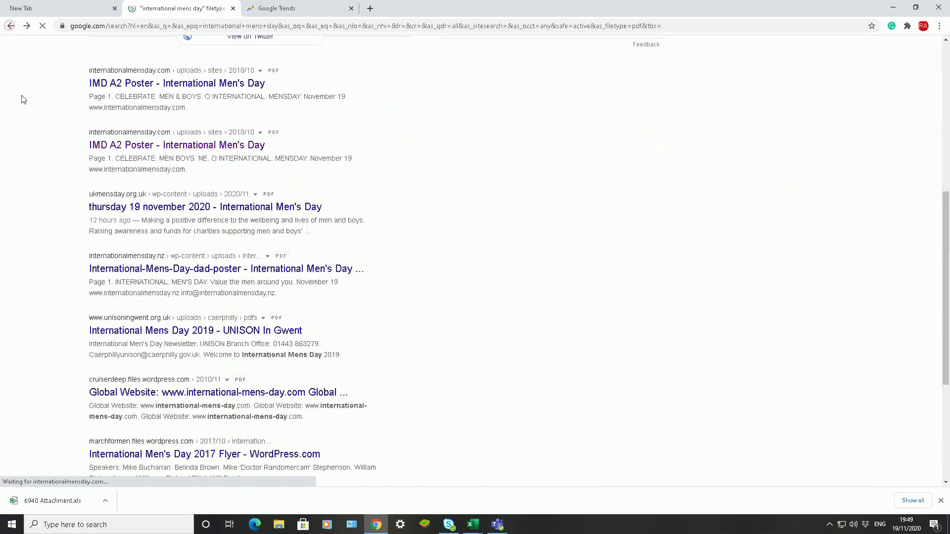
Open and skim the UNISON In Gwent newsletter PDF, then go back to the results.
scroll(47, 297, "down", 2)
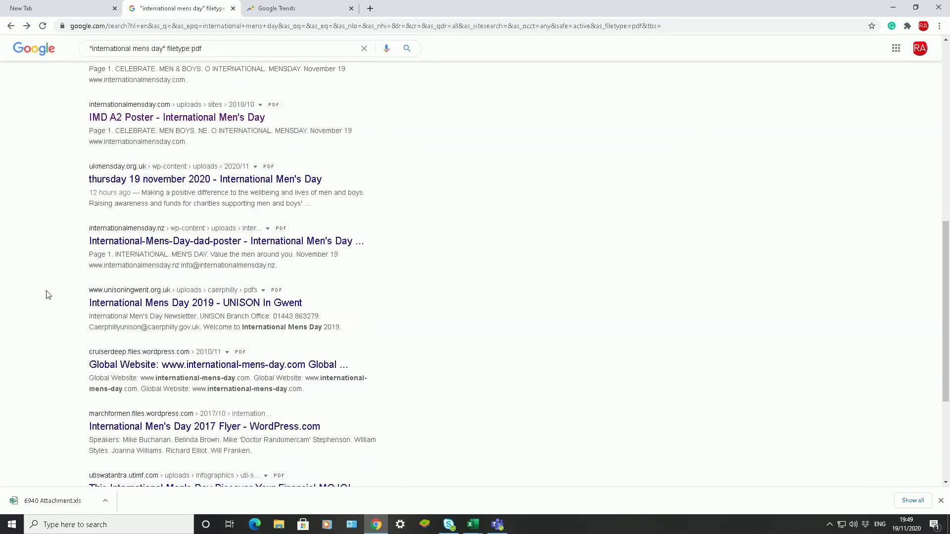
scroll(48, 295, "down", 2)
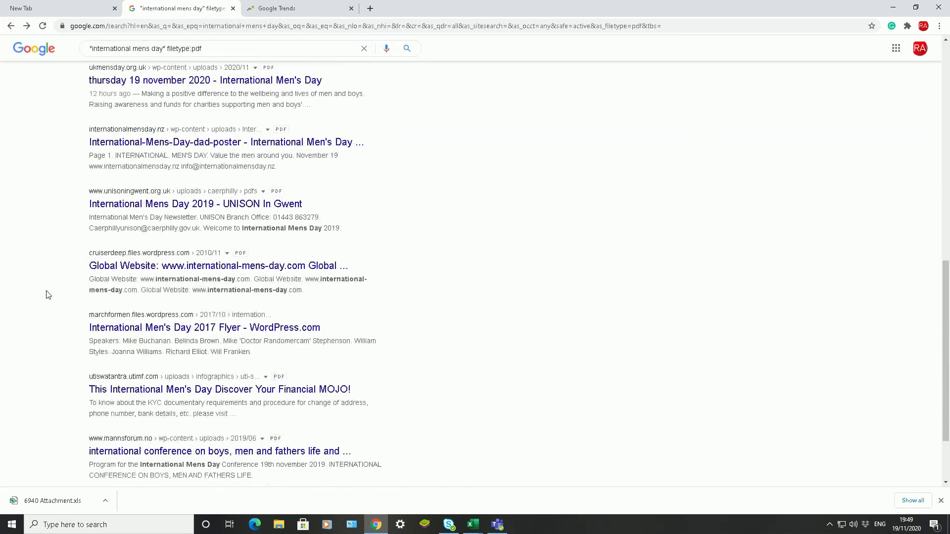
left_click(113, 207)
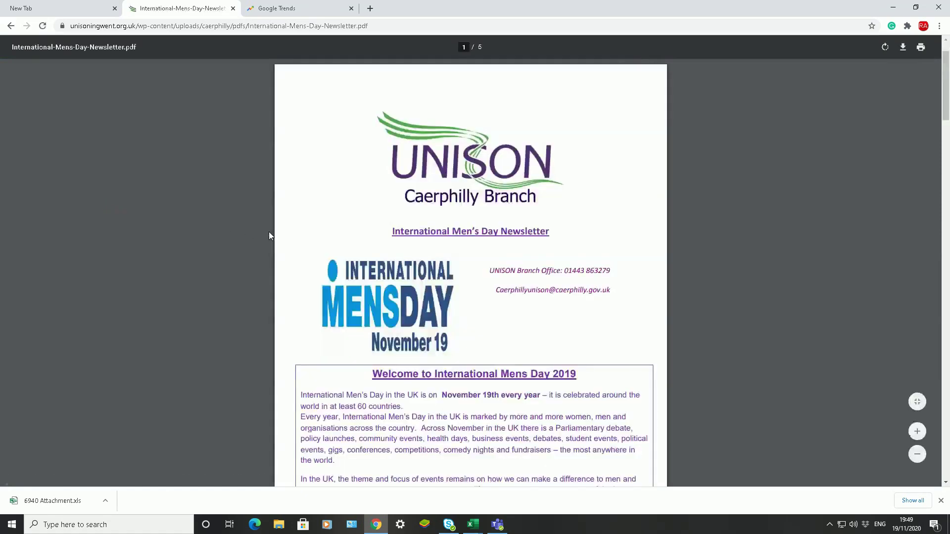
scroll(269, 231, "down", 20)
scroll(269, 231, "down", 5)
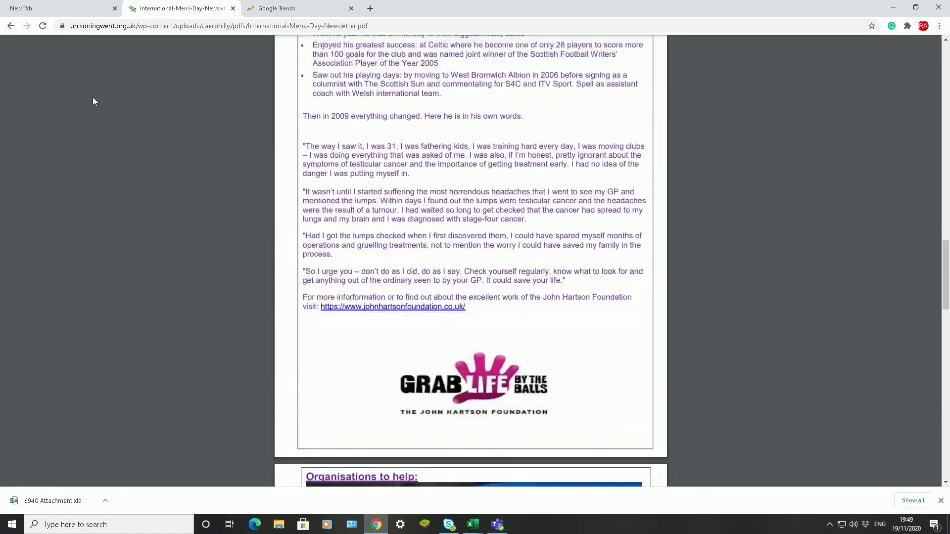
left_click(7, 25)
Skim the MOJO infographic PDF, then go back to the Advanced Search form.
scroll(75, 307, "up", 2)
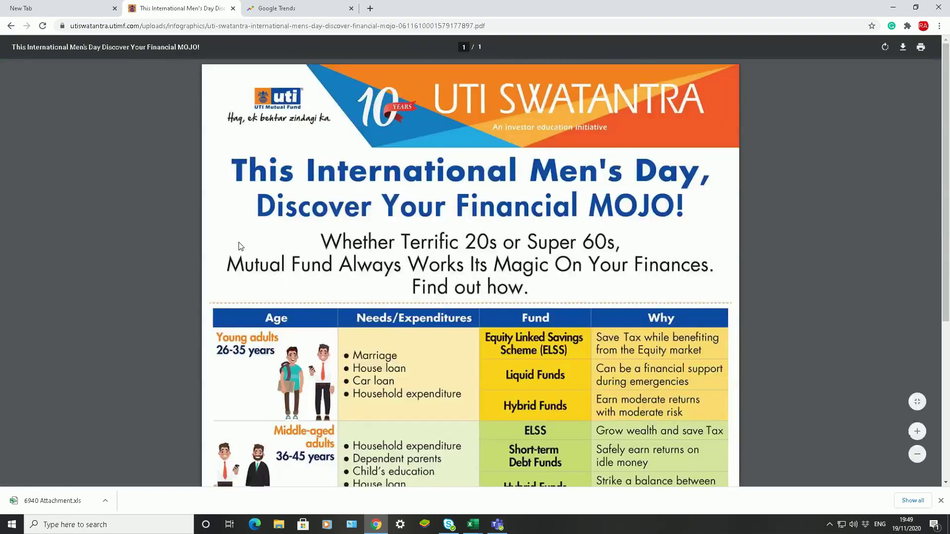
scroll(241, 246, "down", 5)
scroll(241, 246, "up", 5)
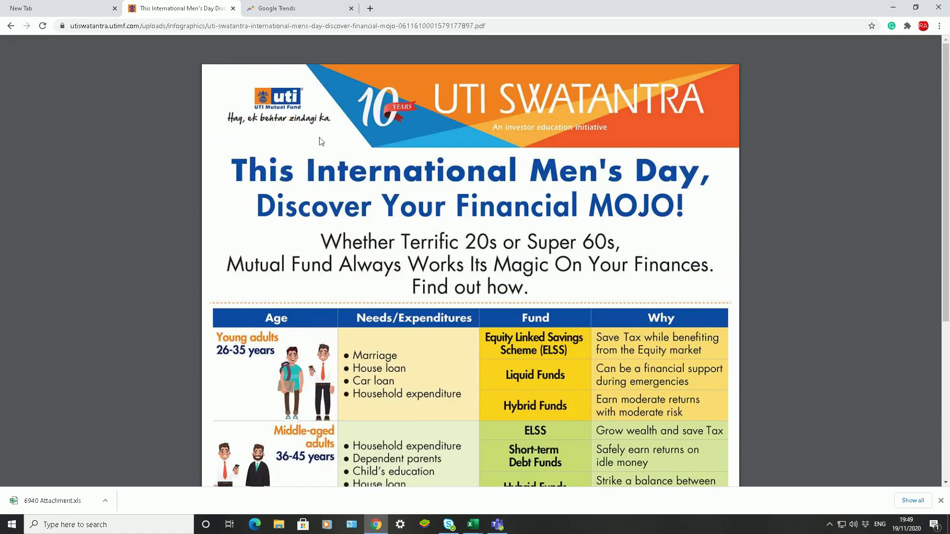
left_click(9, 27)
left_click(9, 27)
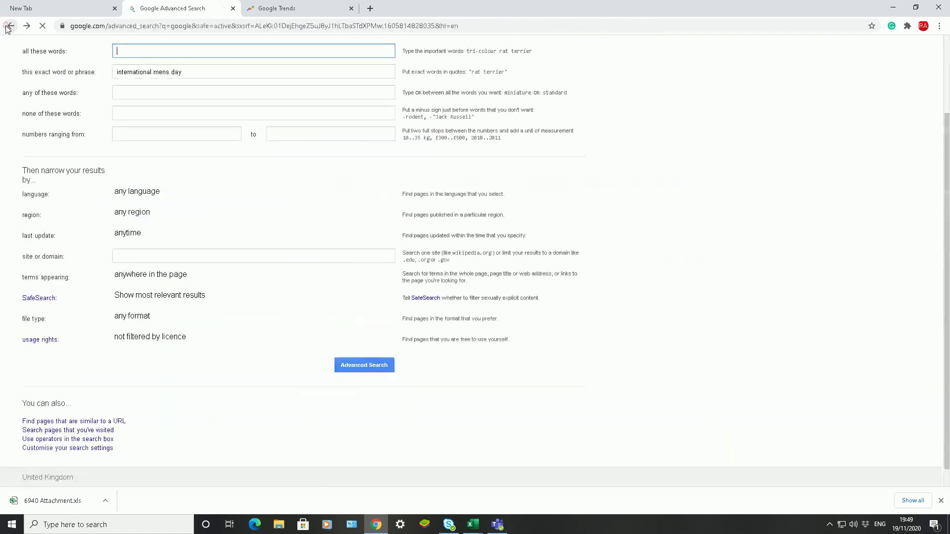
Set file type to Microsoft PowerPoint (.ppt) and run the exact-phrase search.
left_click(130, 322)
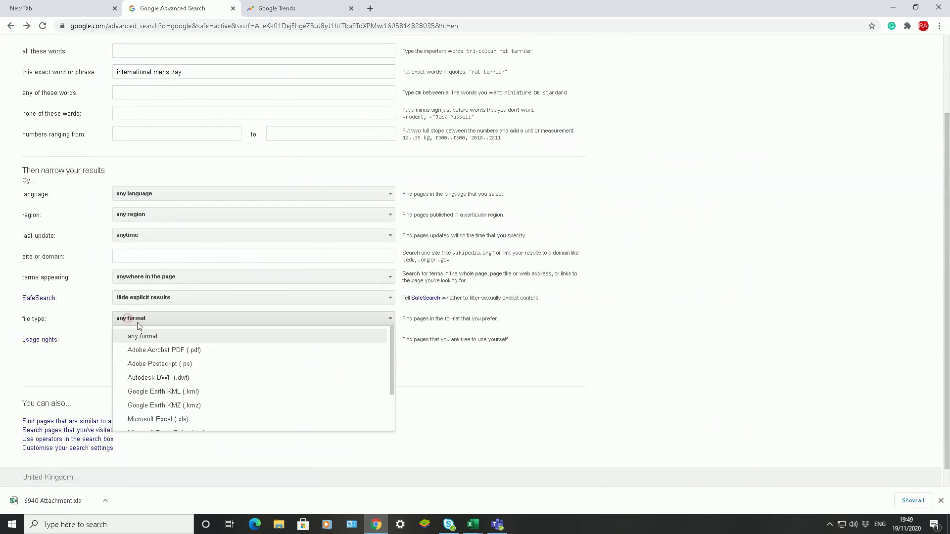
scroll(187, 378, "down", 4)
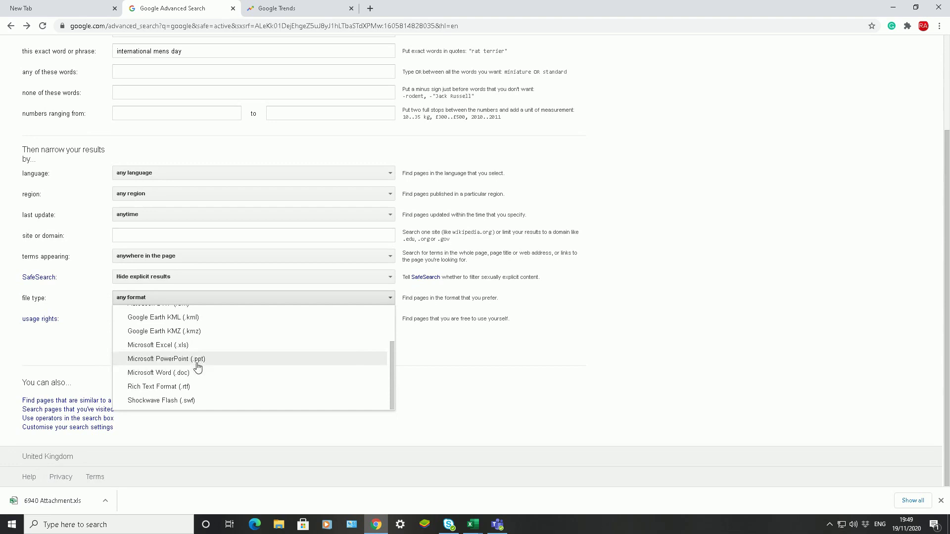
left_click(198, 359)
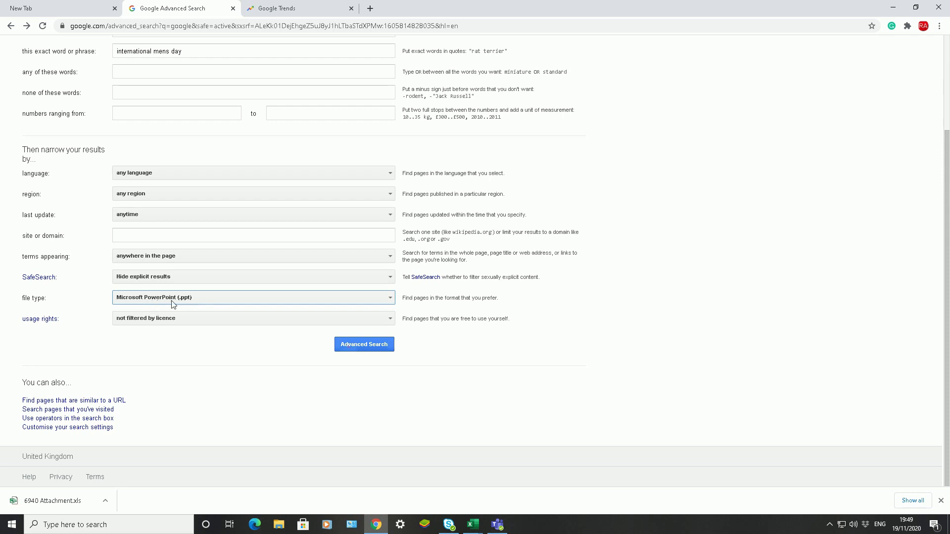
left_click(355, 348)
left_click(355, 348)
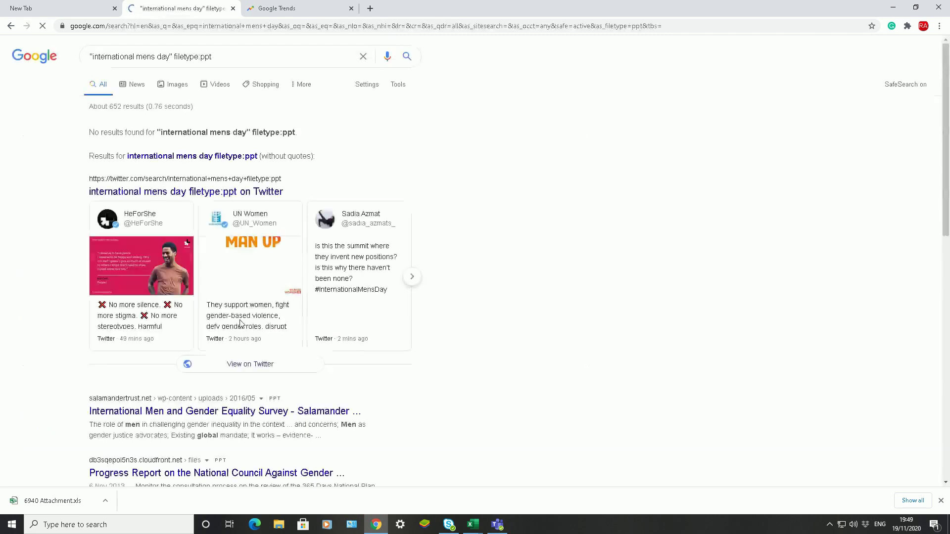
Download the Salamander gender equality survey presentation and open the downloaded file.
scroll(158, 286, "down", 3)
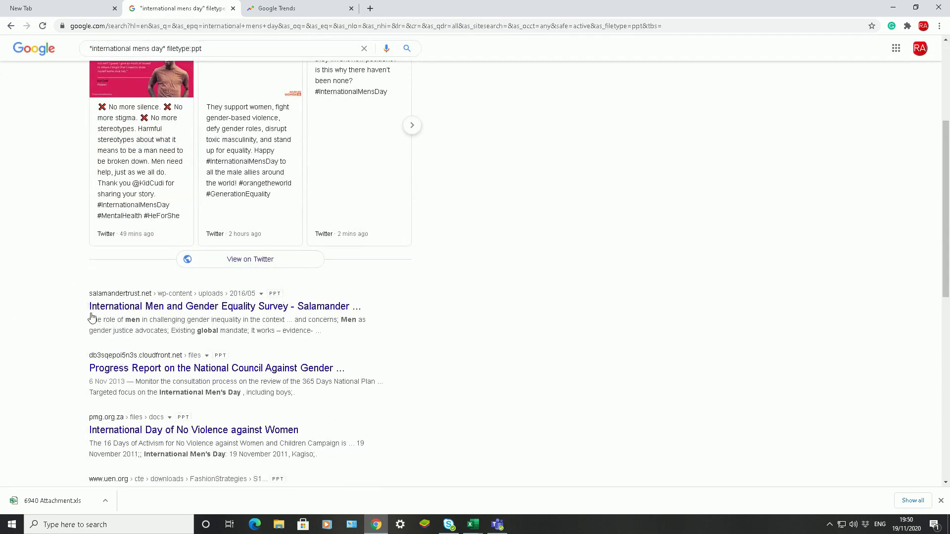
left_click(125, 311)
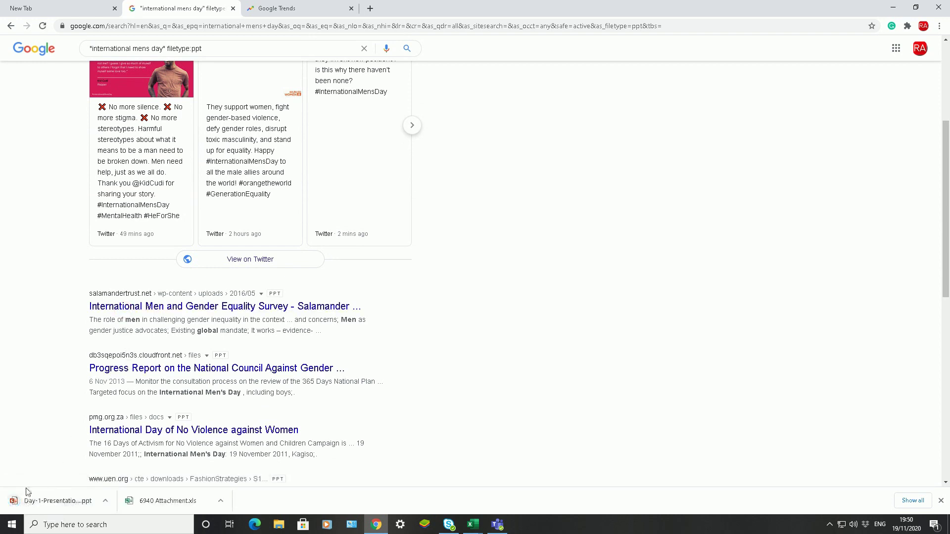
left_click(49, 502)
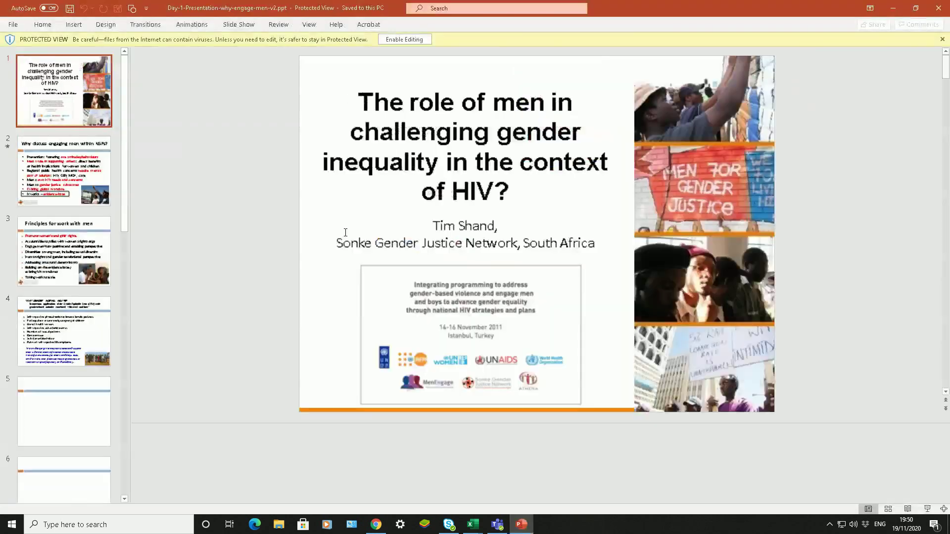
Enable editing on the downloaded deck, view slides 2 through 5, then close PowerPoint.
left_click(404, 39)
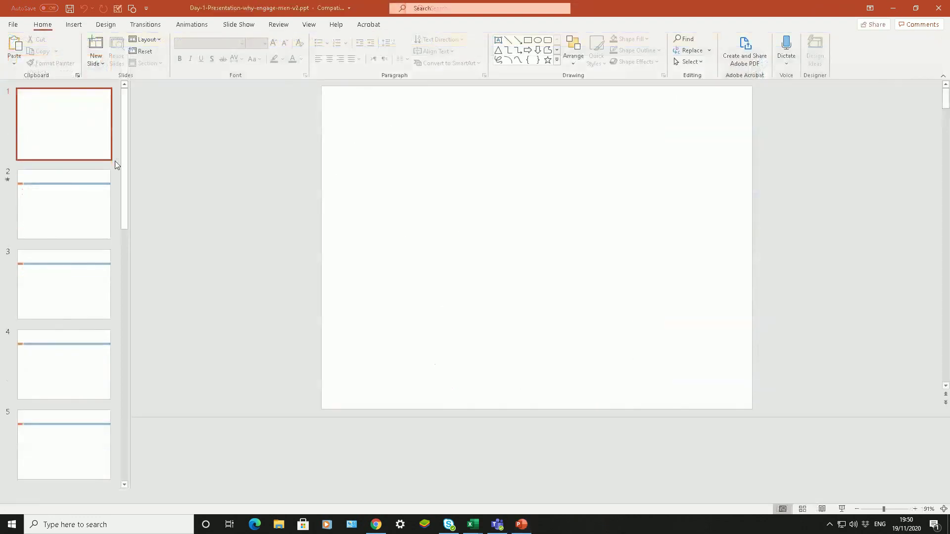
left_click(74, 182)
left_click(80, 267)
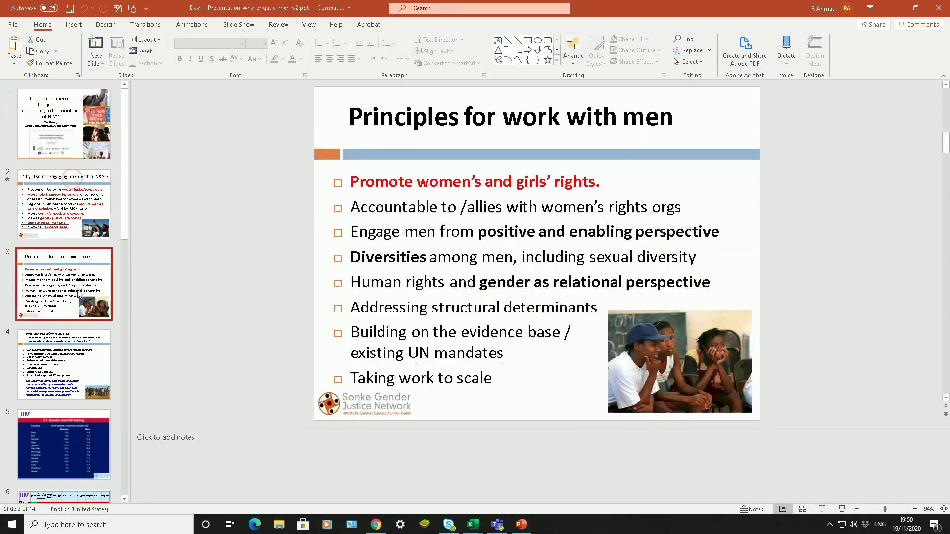
left_click(77, 367)
left_click(71, 438)
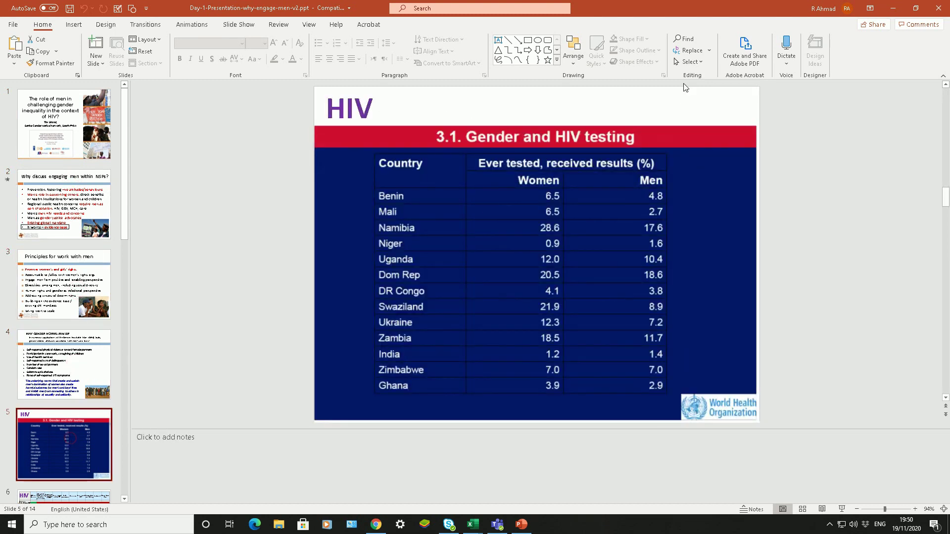
left_click(937, 9)
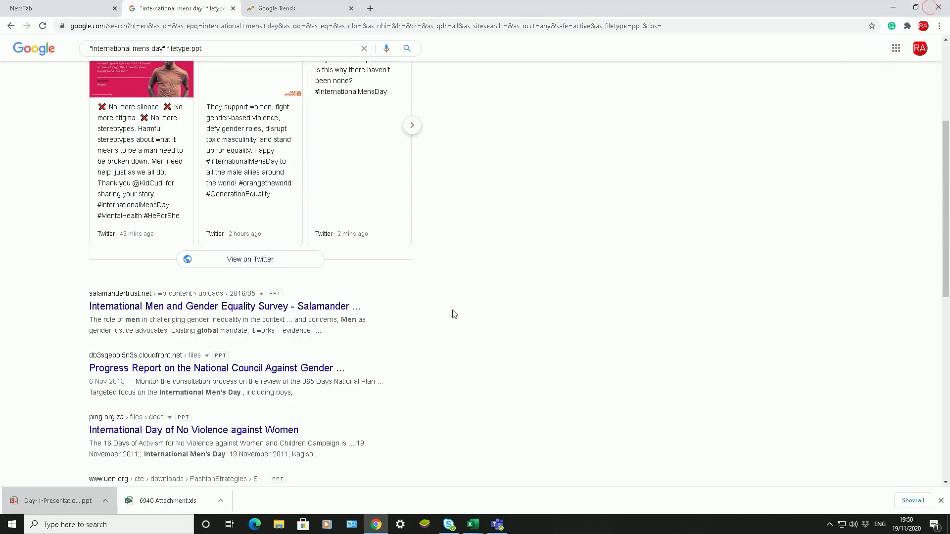
Browse to page 2 of the PowerPoint results, then jump back to page 1.
scroll(228, 340, "down", 2)
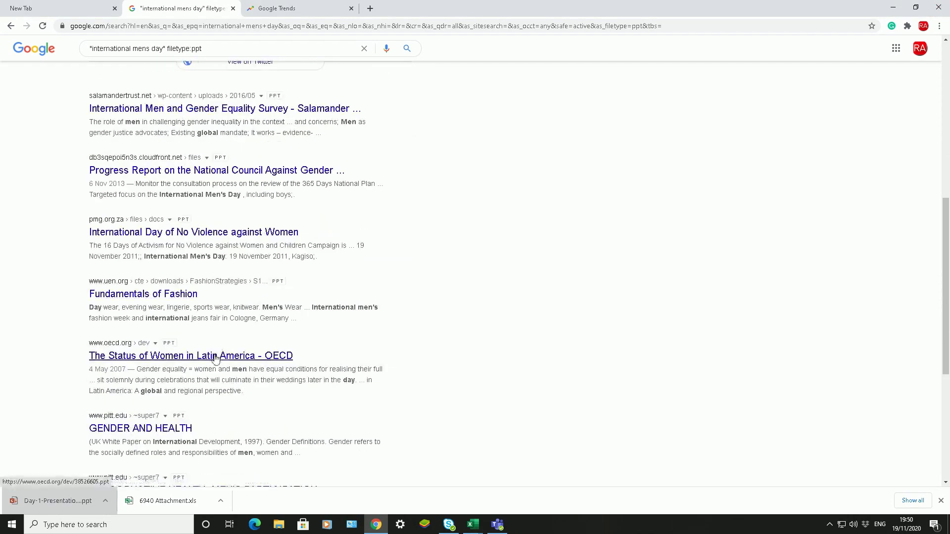
scroll(218, 358, "down", 2)
scroll(214, 357, "down", 2)
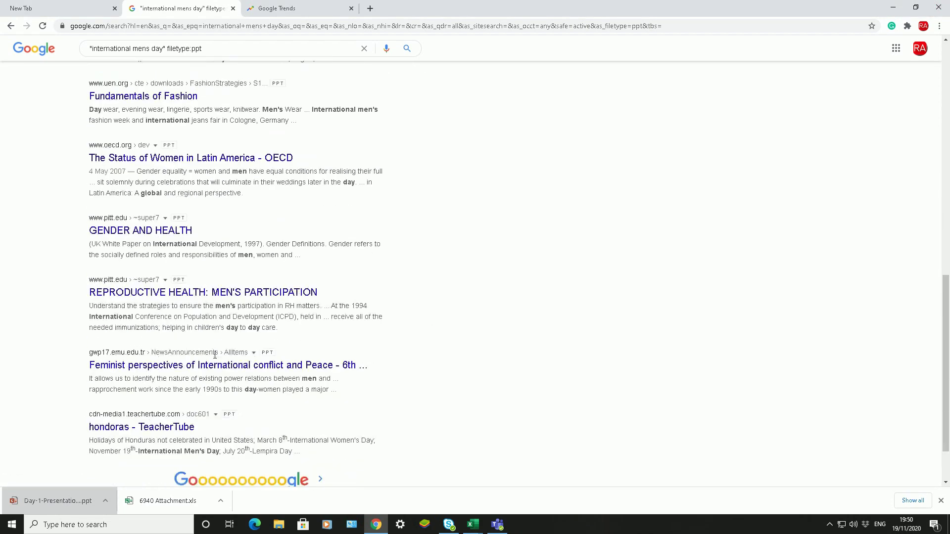
scroll(215, 315, "down", 2)
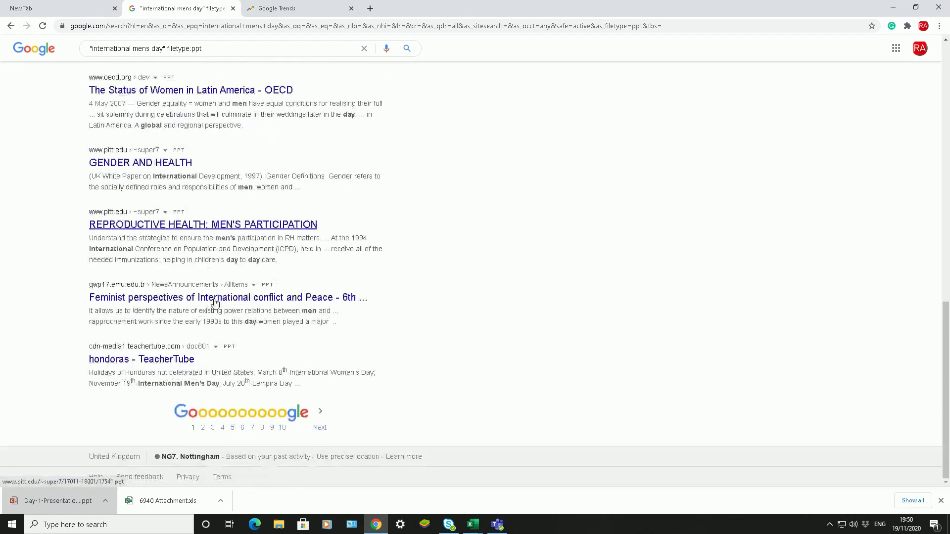
left_click(208, 403)
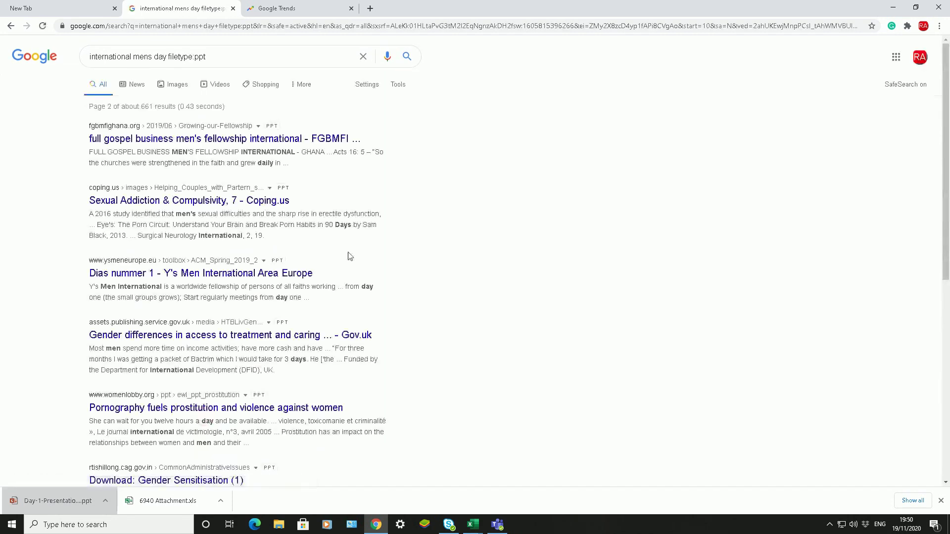
scroll(346, 272, "down", 8)
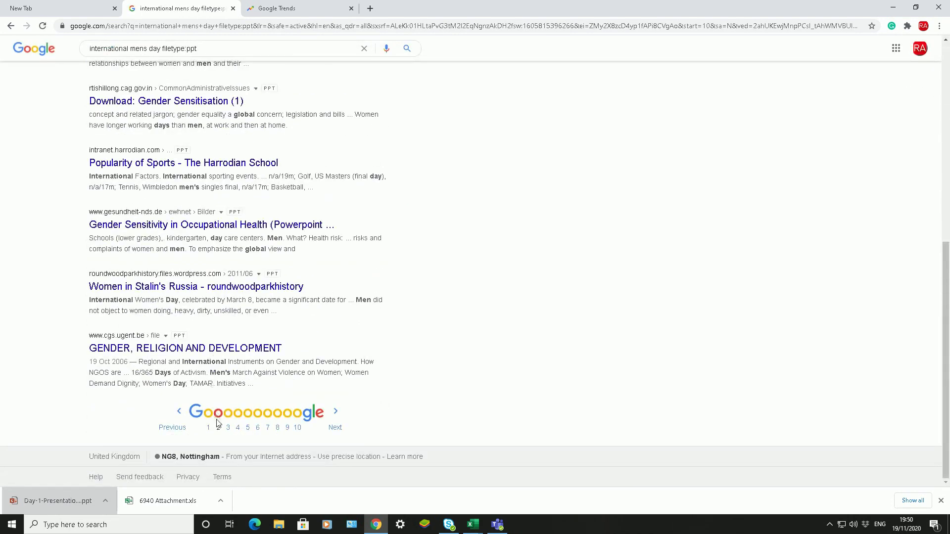
left_click(208, 426)
Step back through the browser history toward the Advanced Search form.
left_click(10, 27)
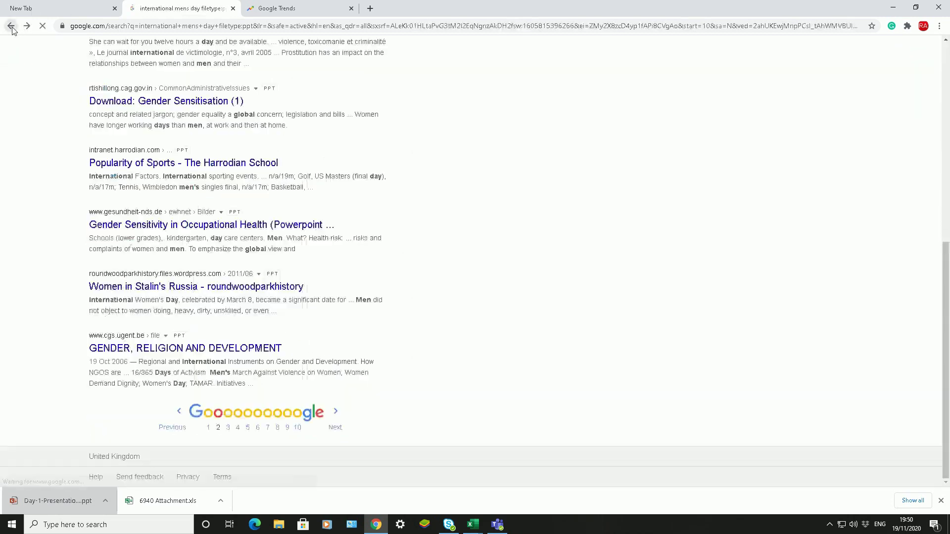
left_click(10, 27)
left_click(11, 27)
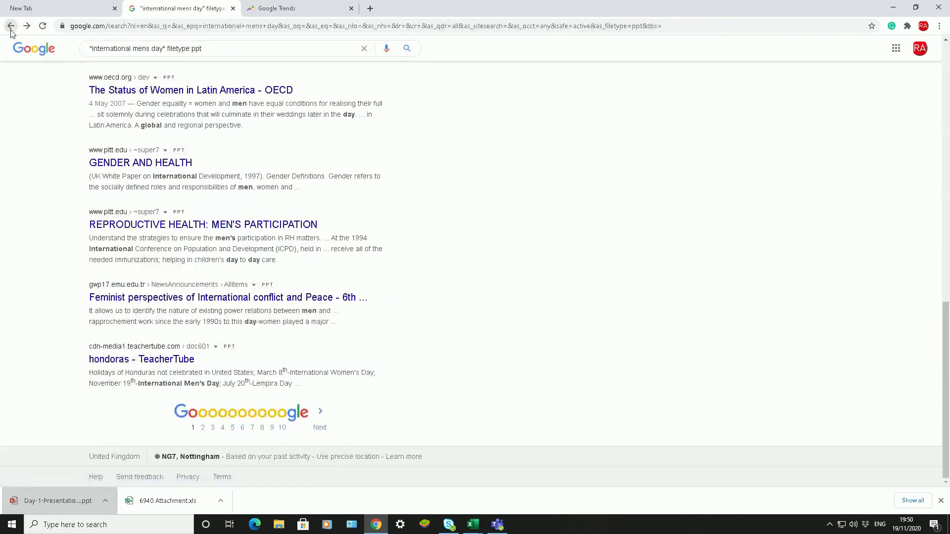
left_click(11, 27)
Set file type to Microsoft Word (.doc) and run the exact-phrase search.
left_click(150, 311)
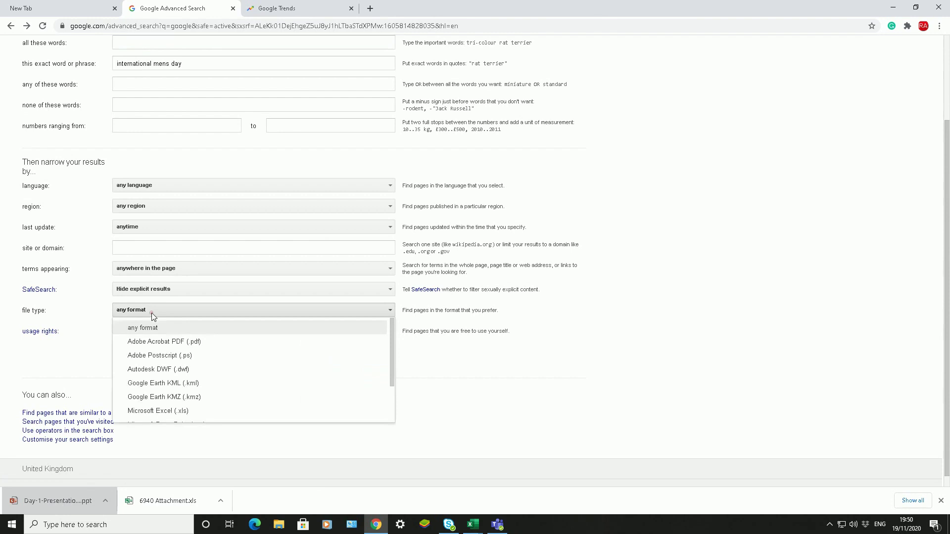
scroll(190, 364, "down", 2)
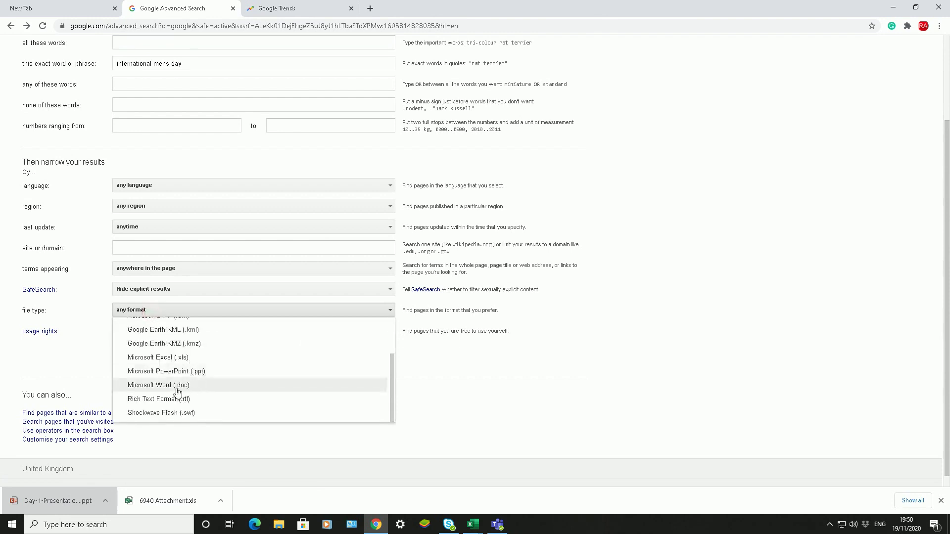
left_click(178, 386)
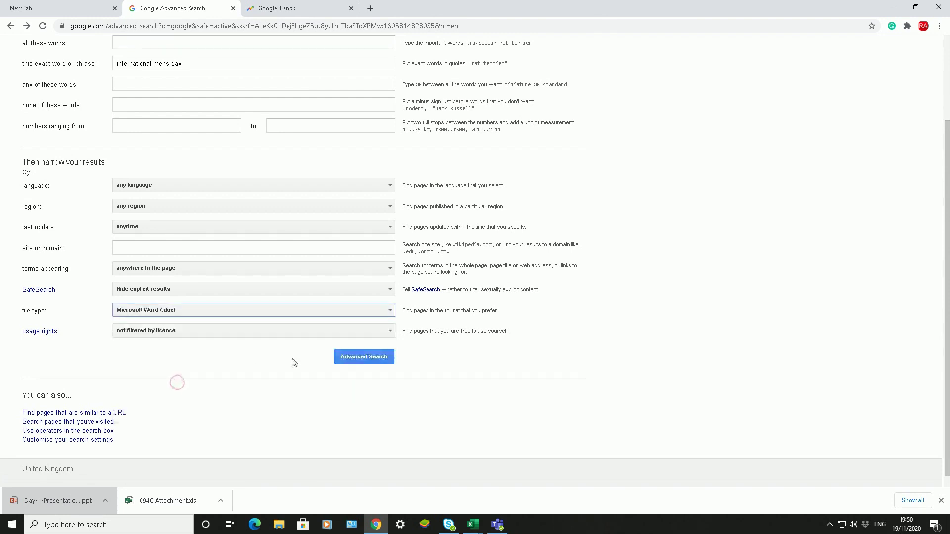
left_click(347, 358)
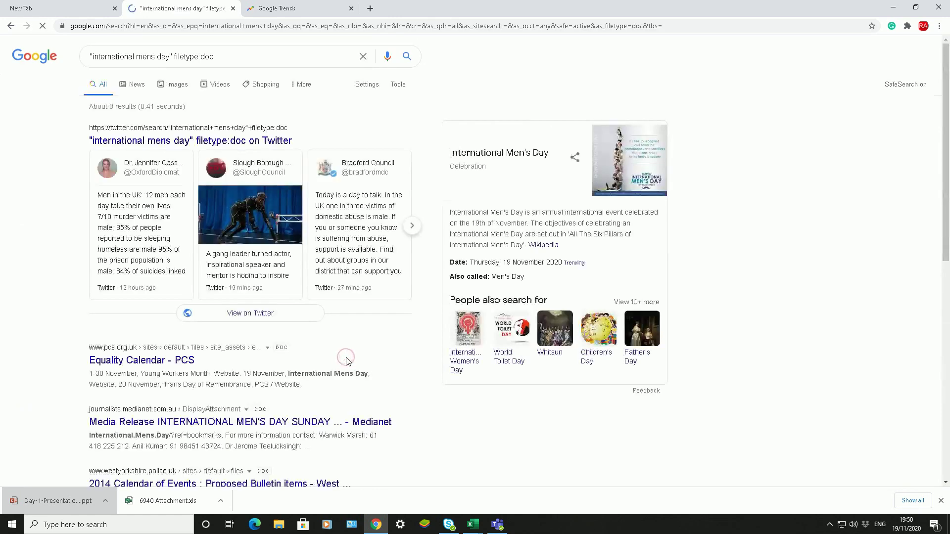
Download the Equality Calendar - PCS document and open it in Word.
scroll(78, 338, "down", 3)
left_click(111, 286)
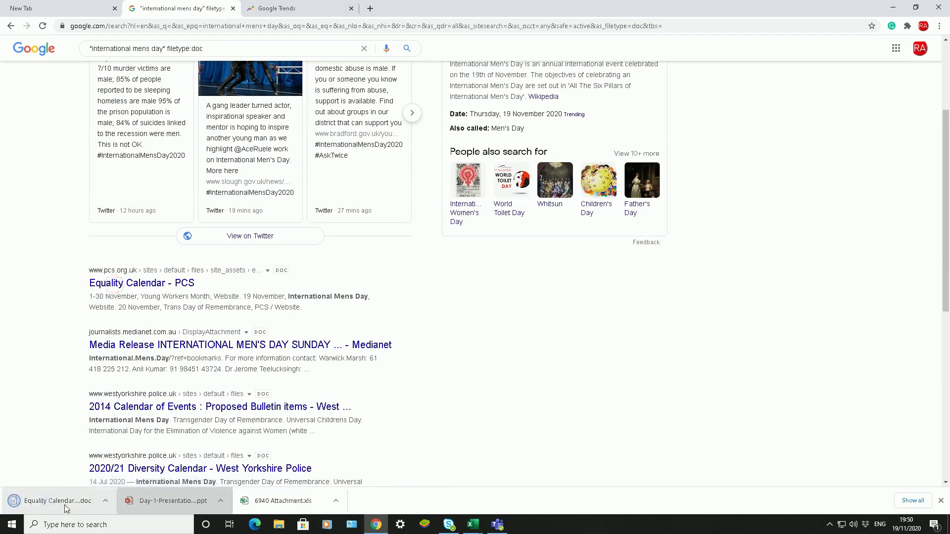
left_click(54, 502)
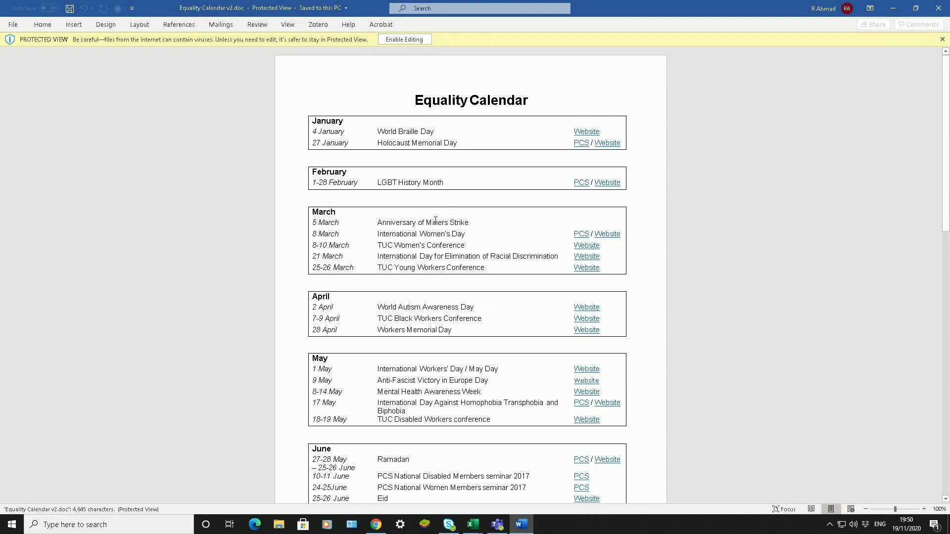
scroll(436, 220, "down", 4)
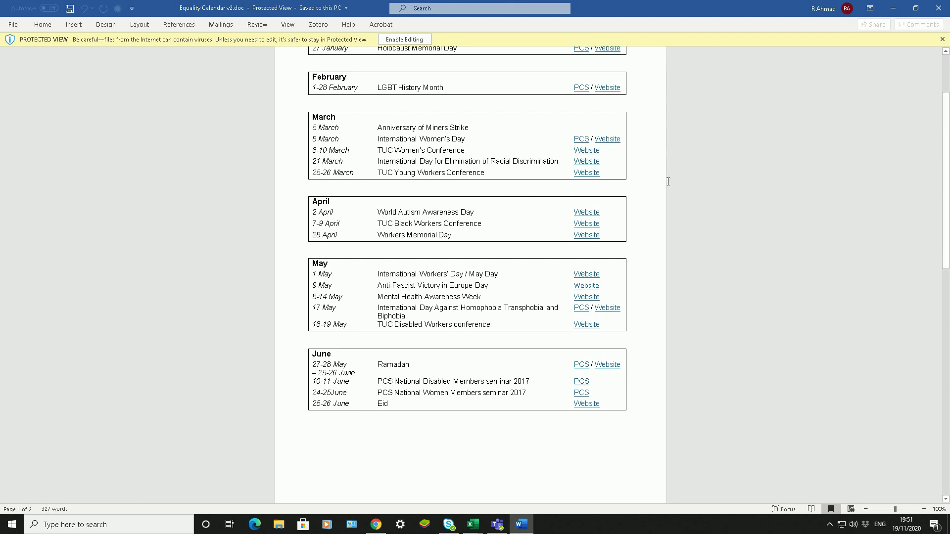
left_click(938, 8)
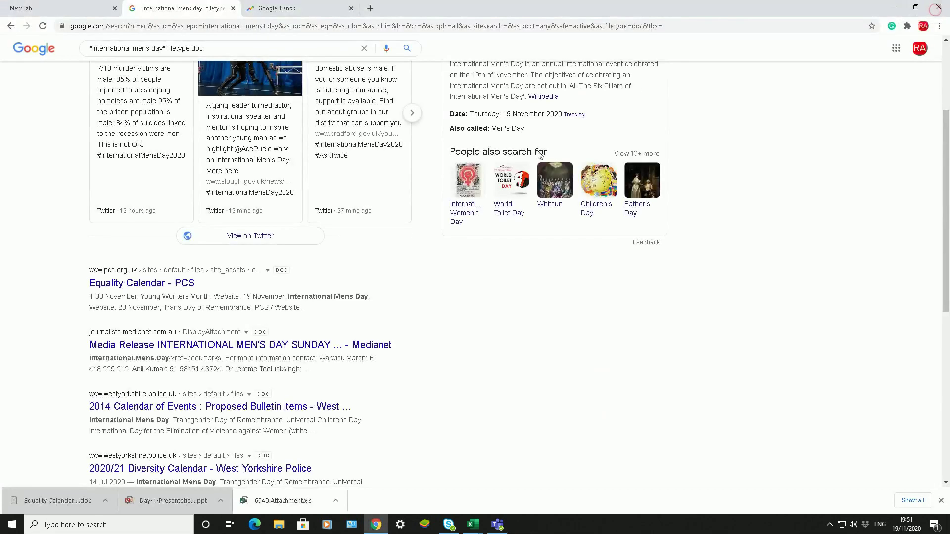
Click the Media Release .doc result to download it, then go back to Advanced Search.
scroll(424, 316, "down", 4)
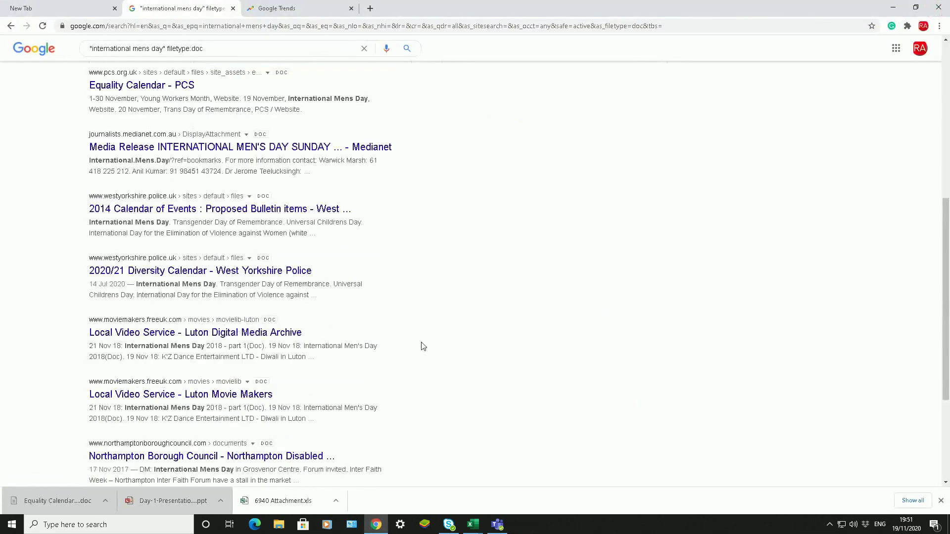
left_click(269, 148)
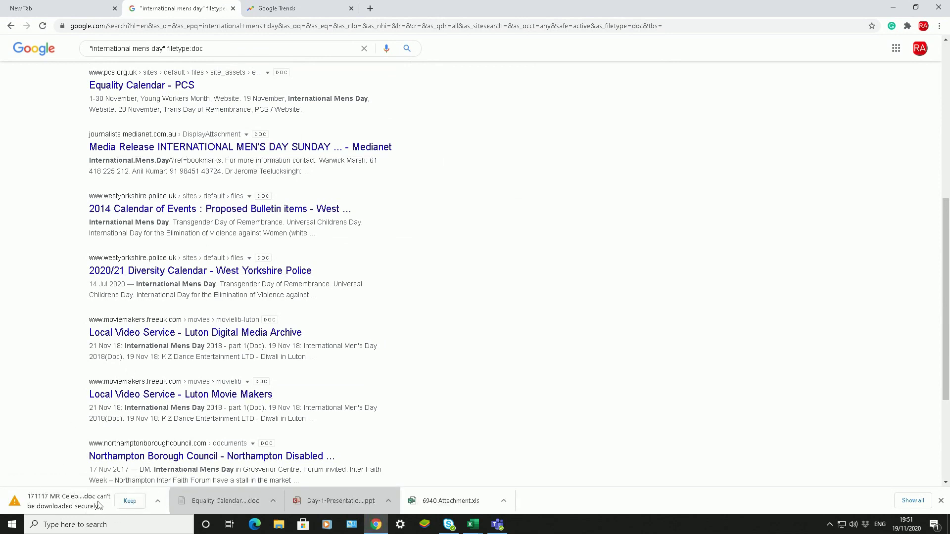
scroll(34, 296, "down", 2)
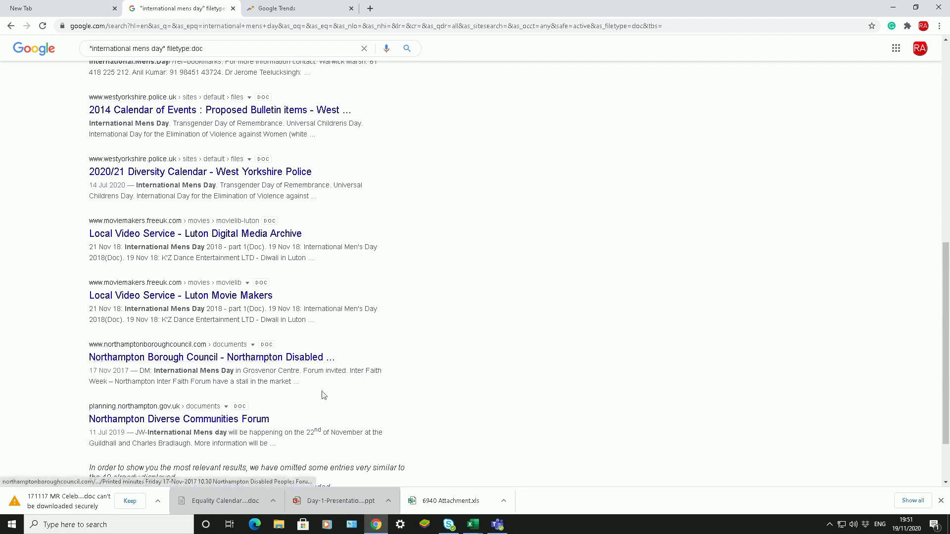
left_click(11, 26)
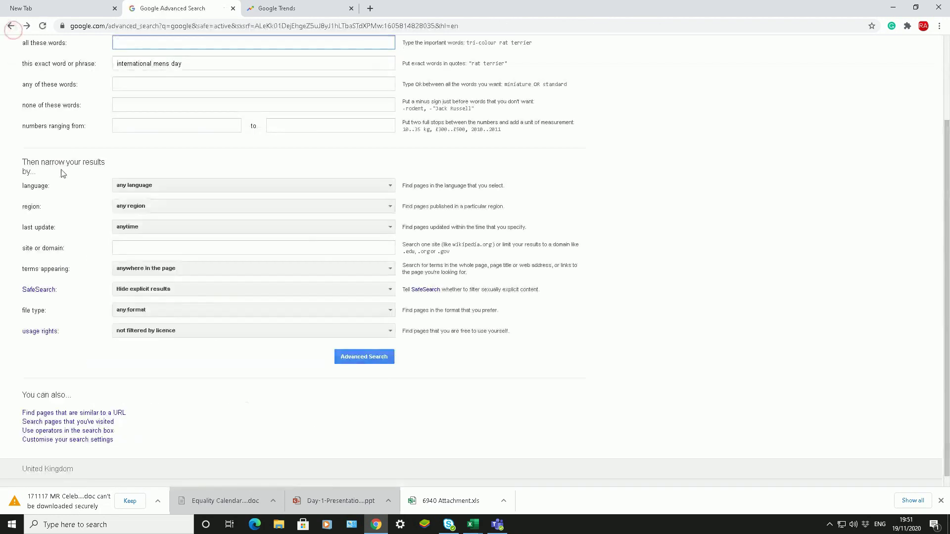
Keep SafeSearch hiding explicit results, set last update to past 24 hours, and search.
scroll(108, 248, "up", 3)
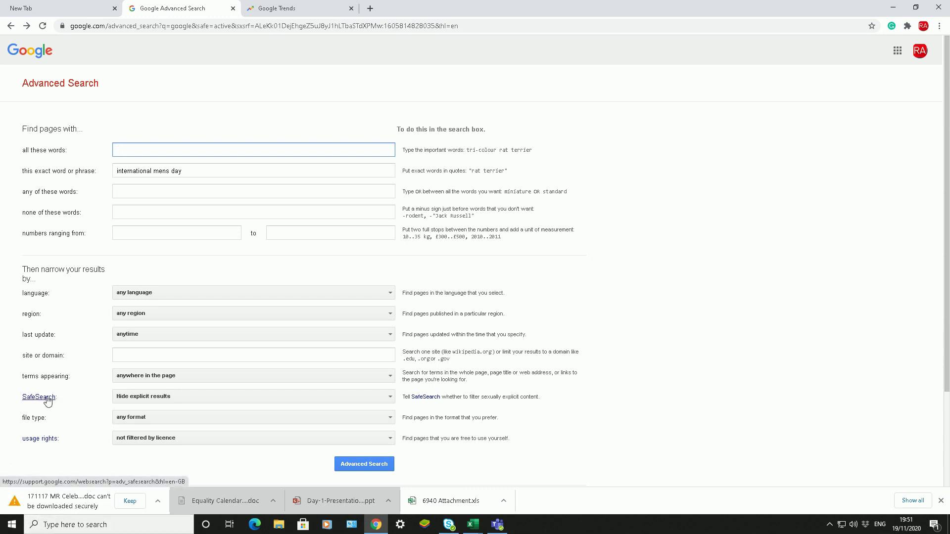
left_click(181, 398)
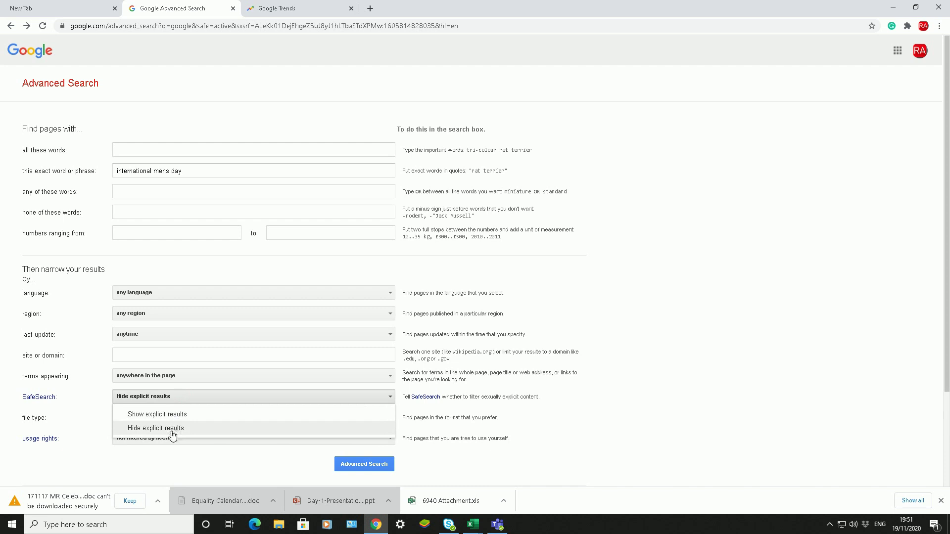
left_click(170, 470)
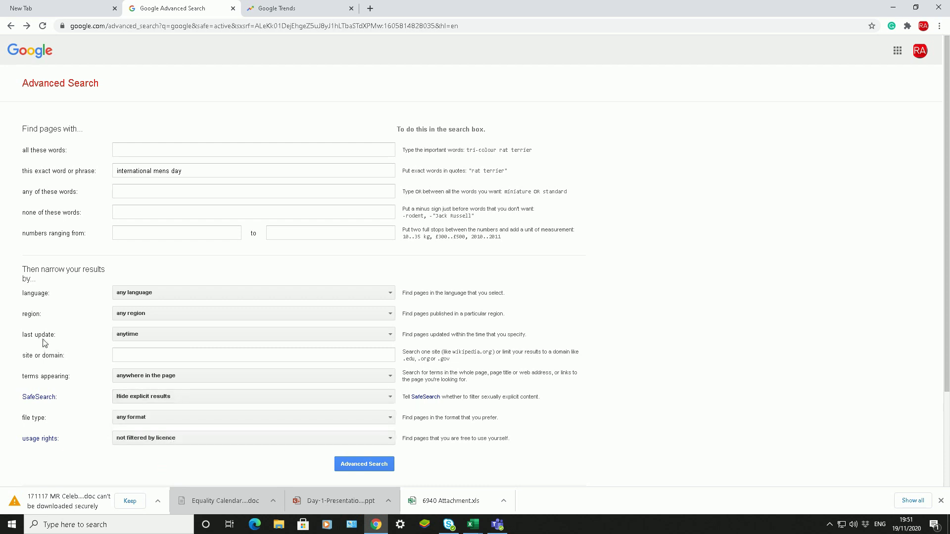
left_click(124, 337)
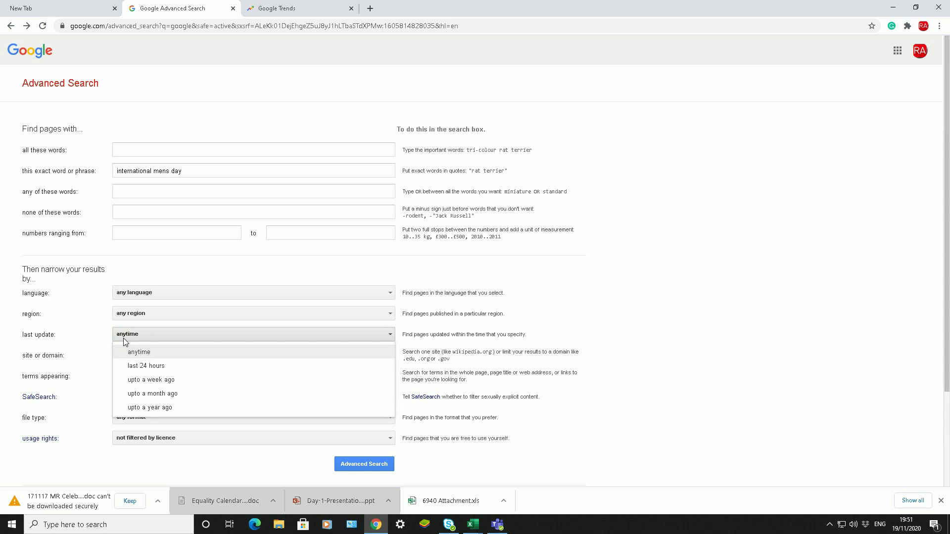
left_click(127, 366)
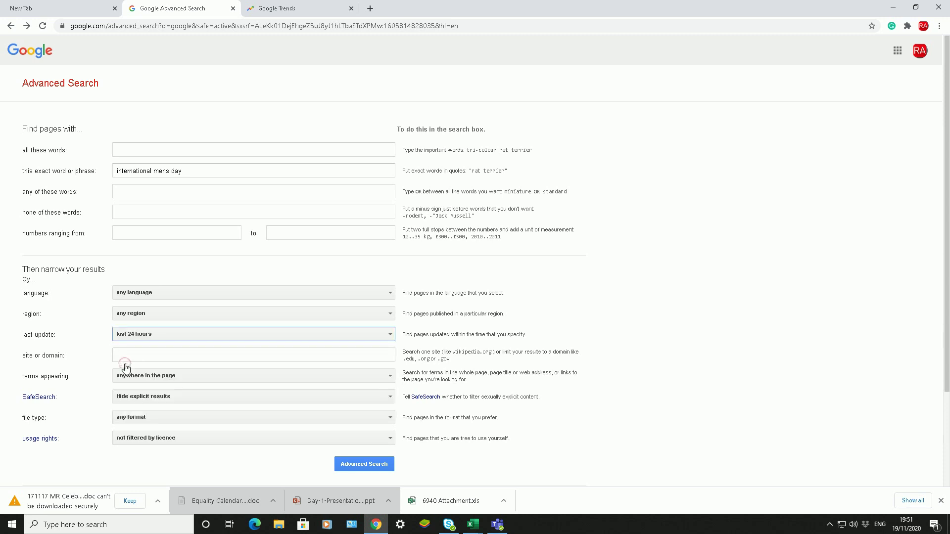
left_click(354, 467)
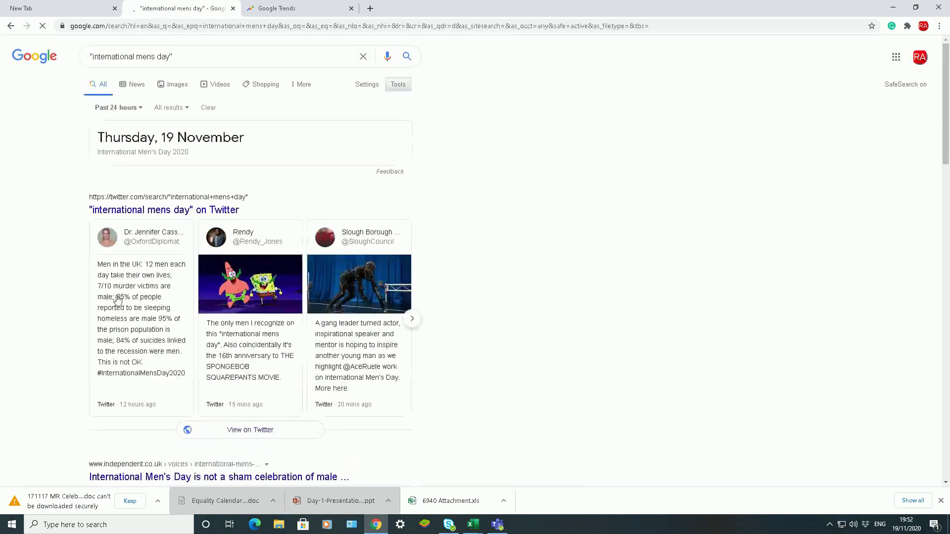
scroll(69, 281, "down", 5)
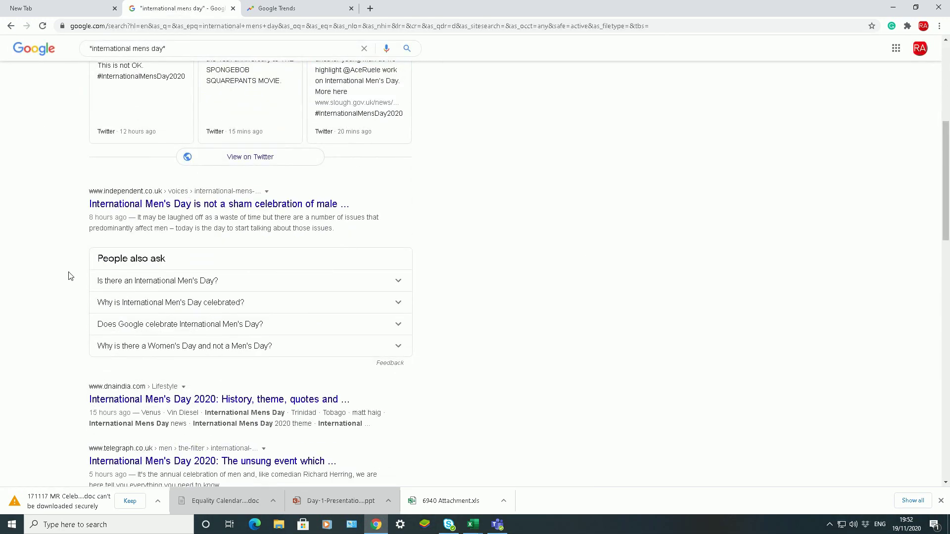
left_click(141, 204)
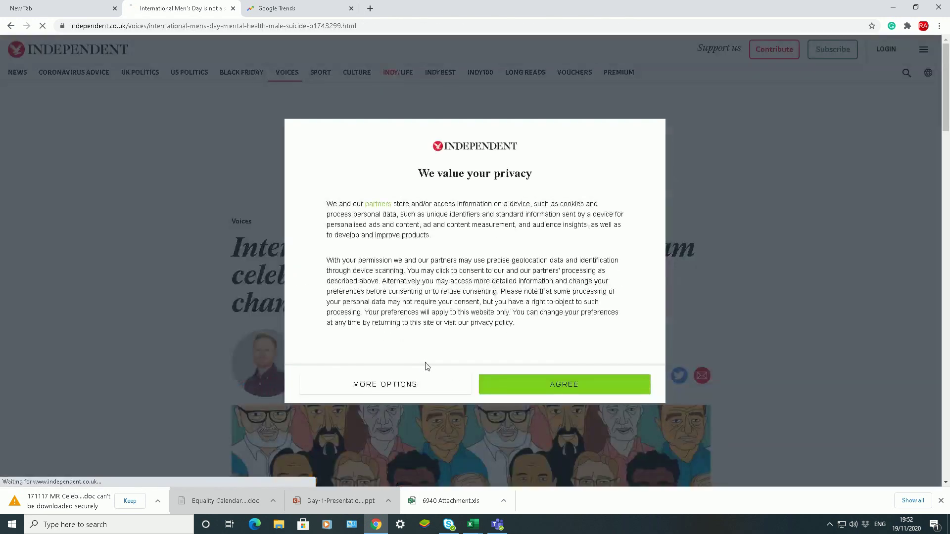
left_click(510, 381)
left_click_drag(458, 375, 427, 377)
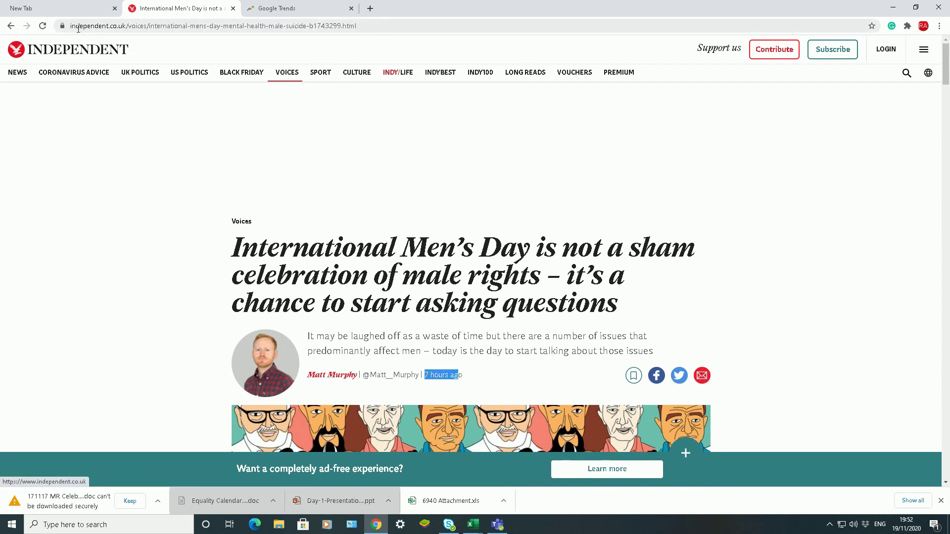
left_click(10, 27)
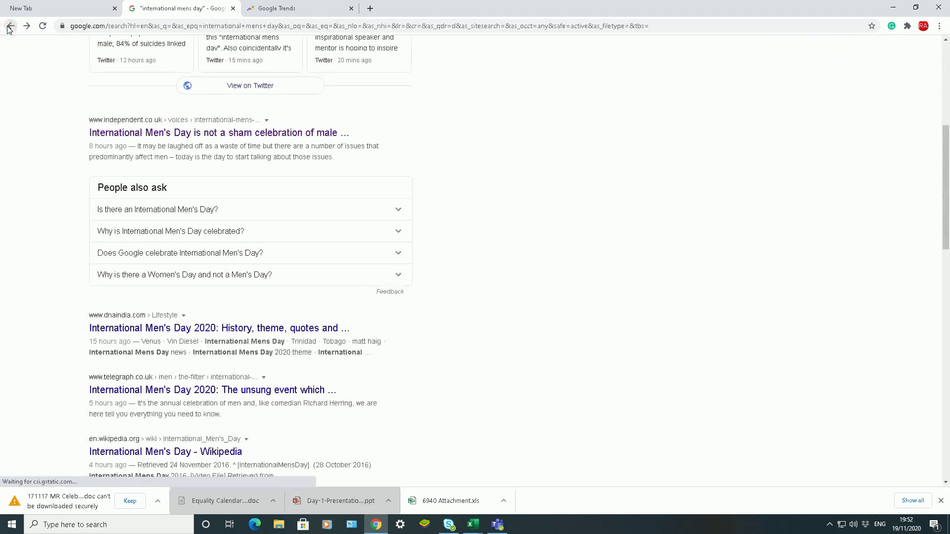
left_click(9, 27)
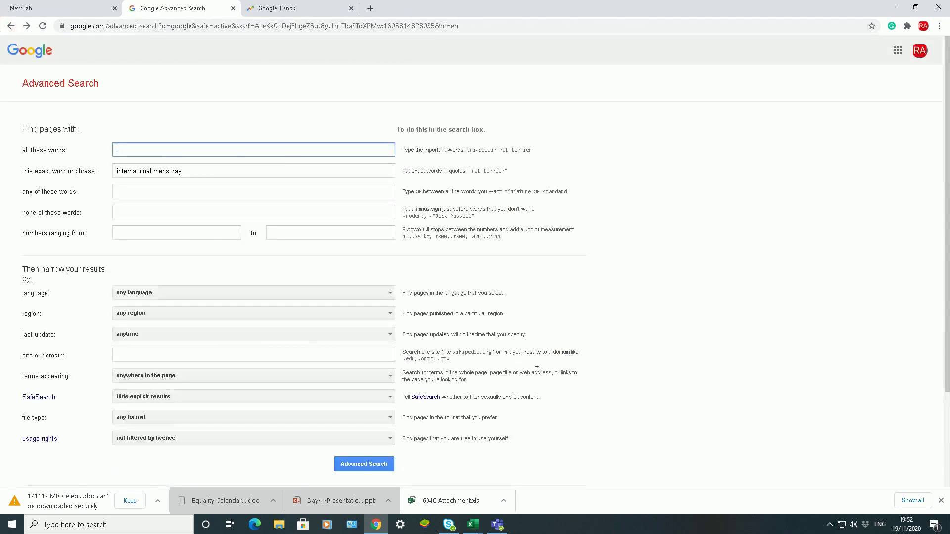
Return from the results to the Advanced Search form, still holding the exact phrase 'international mens day'.
left_click(830, 524)
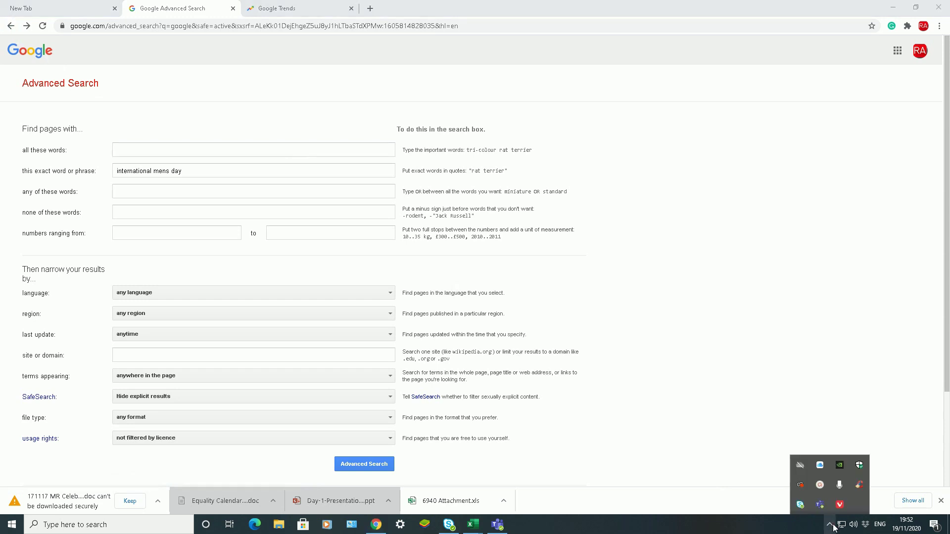
left_click(820, 486)
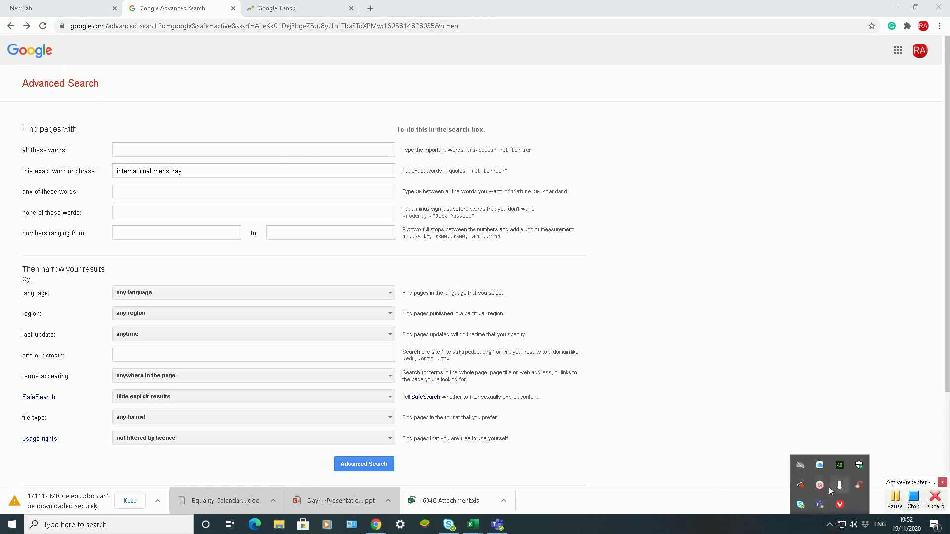
left_click(914, 505)
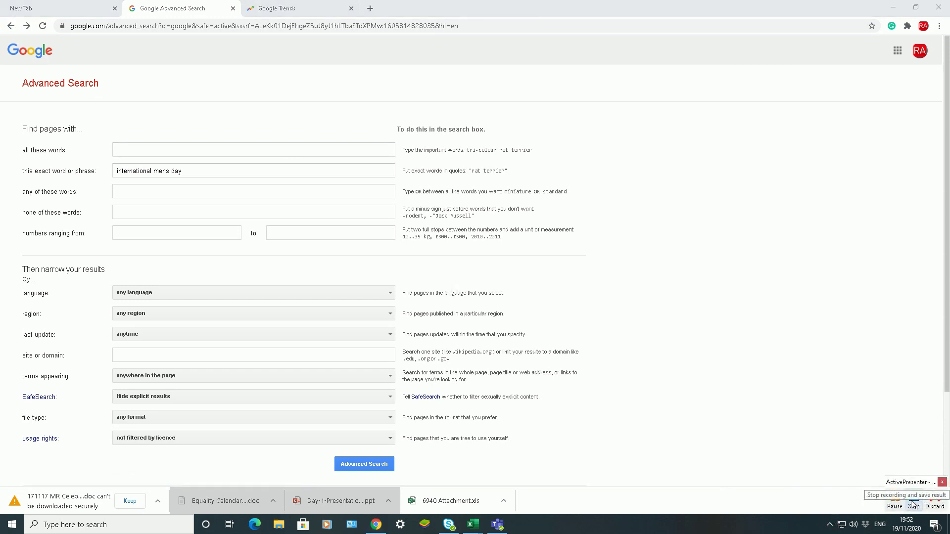